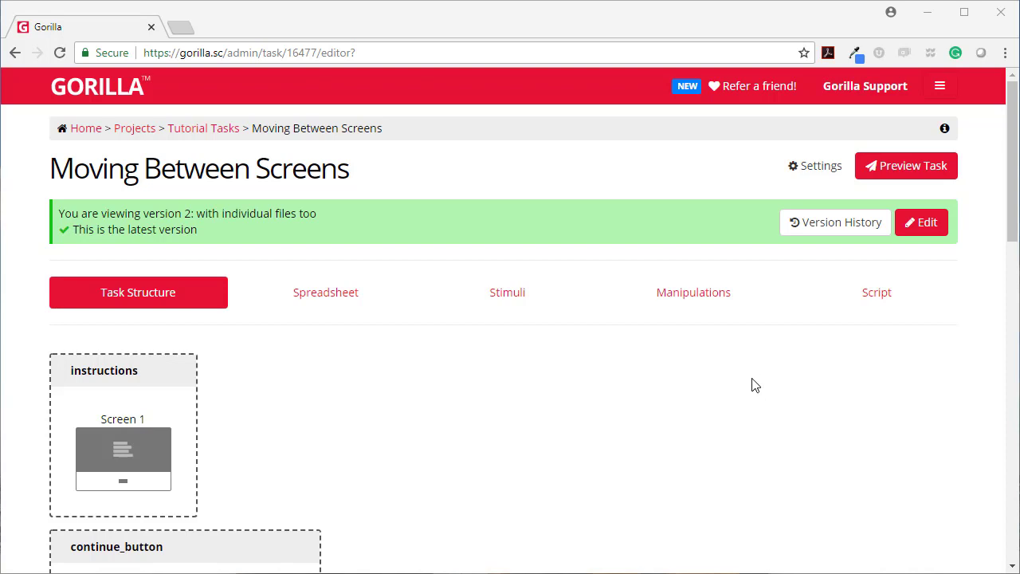
# Start a preview of the Moving Between Screens task to reach the spreadsheet choice
pyautogui.click(902, 171)
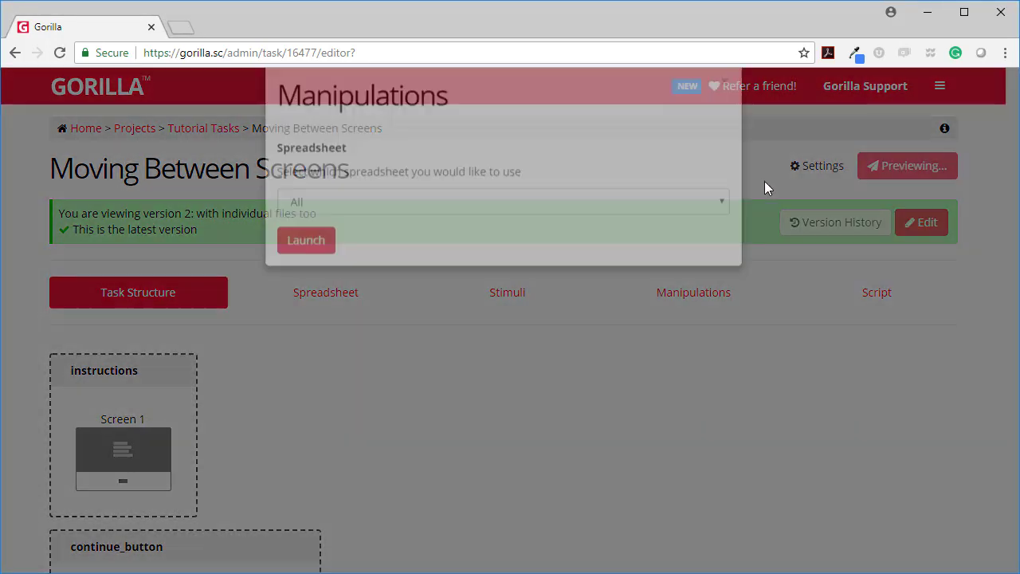
# Launch the preview with all trials and advance past the Instructions and Continue Button screens
pyautogui.click(291, 275)
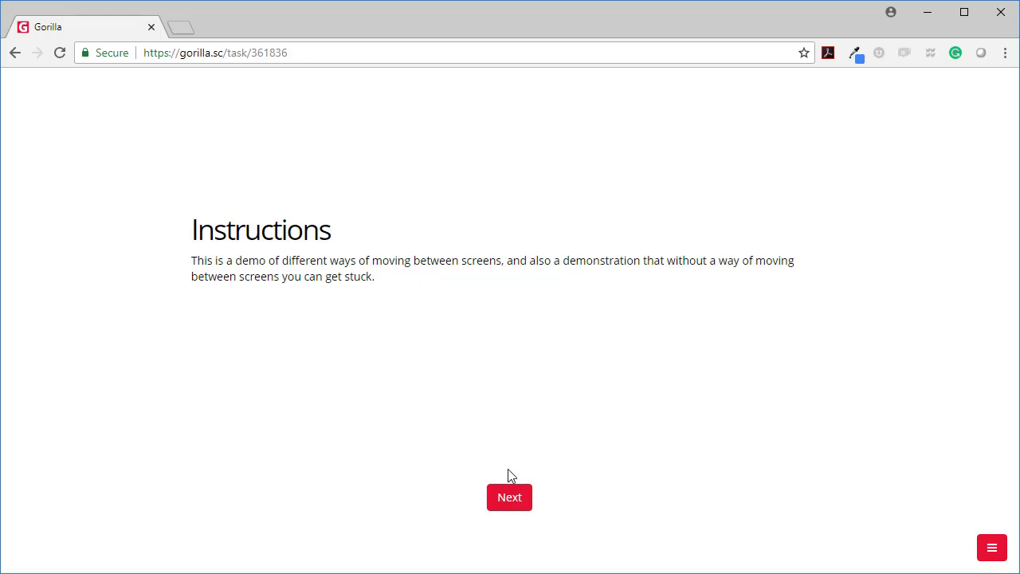
pyautogui.click(500, 511)
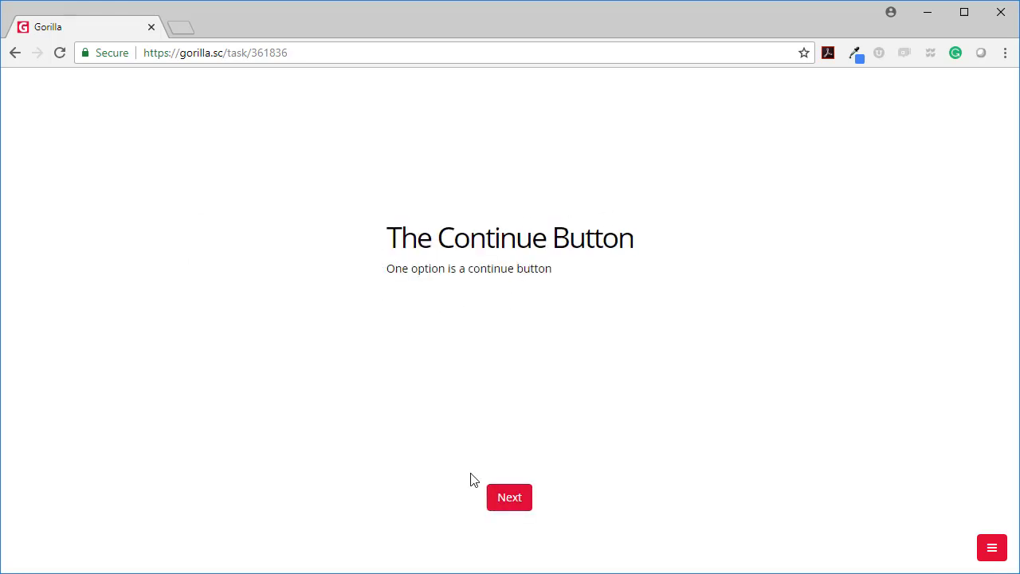
pyautogui.click(507, 503)
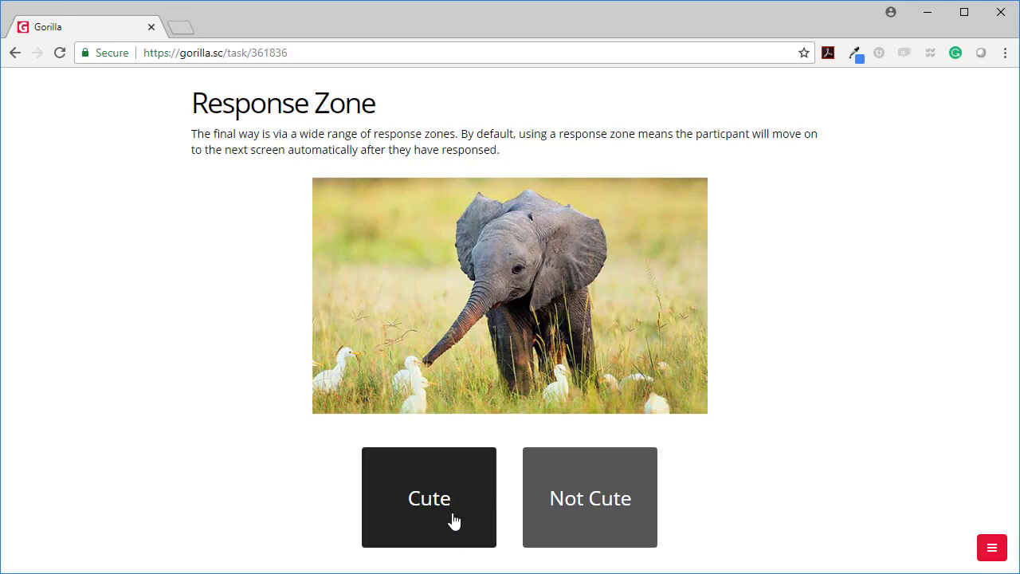
# Answer Cute on the elephant screen, then exit the preview back to the task editor
pyautogui.click(447, 493)
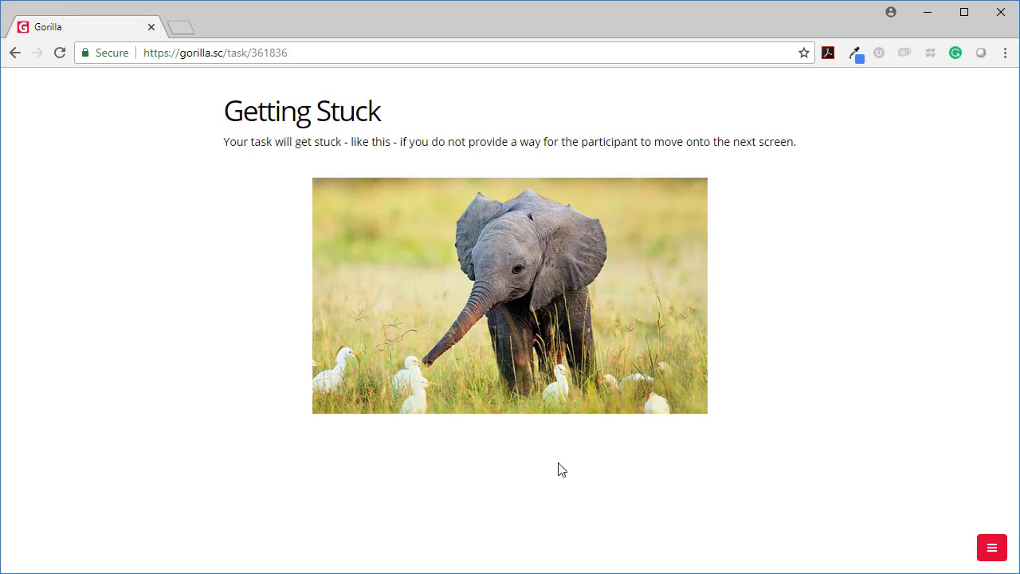
pyautogui.click(992, 552)
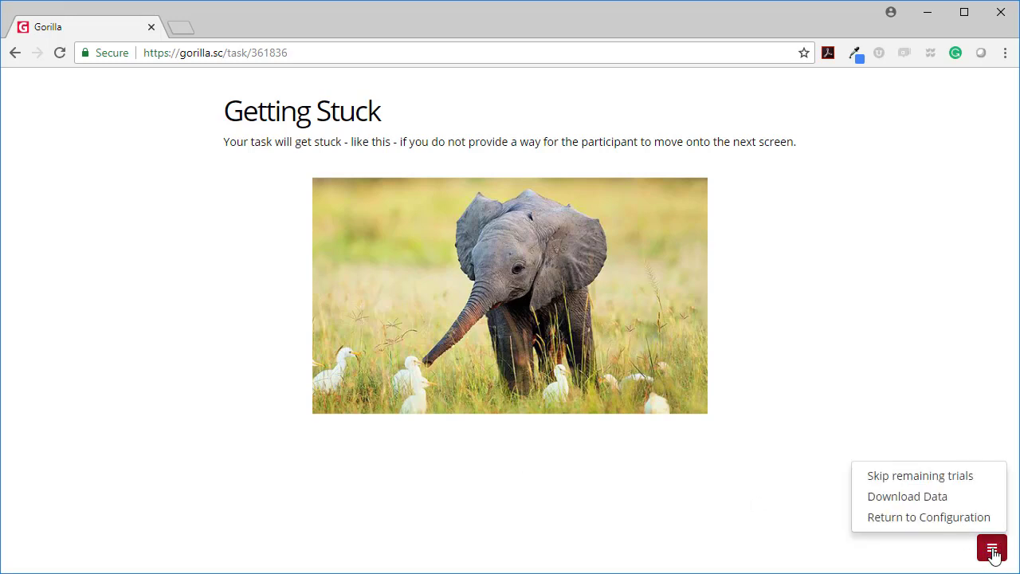
pyautogui.click(967, 518)
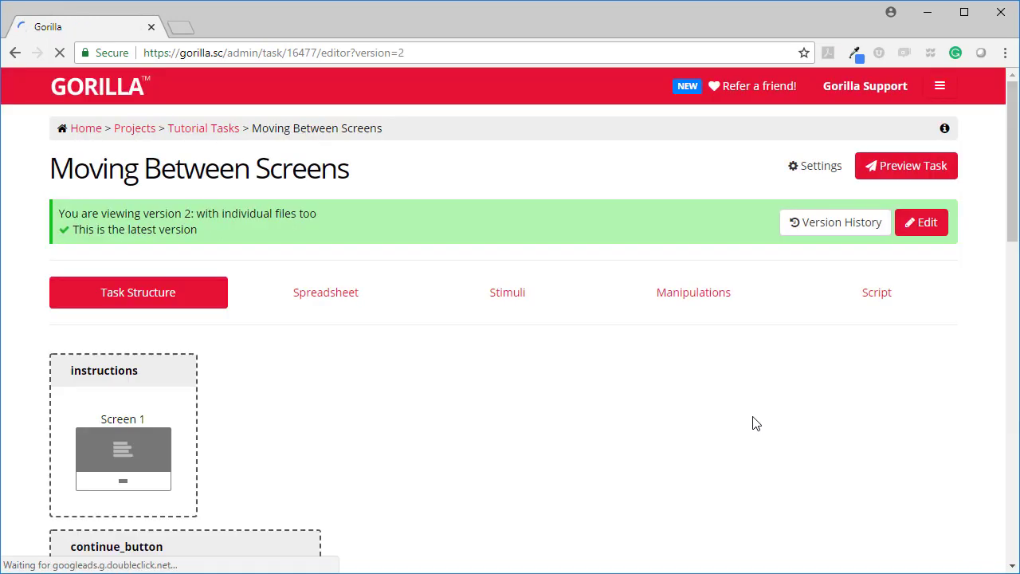
pyautogui.scroll(-3, 354, 420)
pyautogui.scroll(-2, 354, 420)
# Inspect continue_button's Screens 1 and 2, checking Screen 2's heading text zone
pyautogui.click(148, 318)
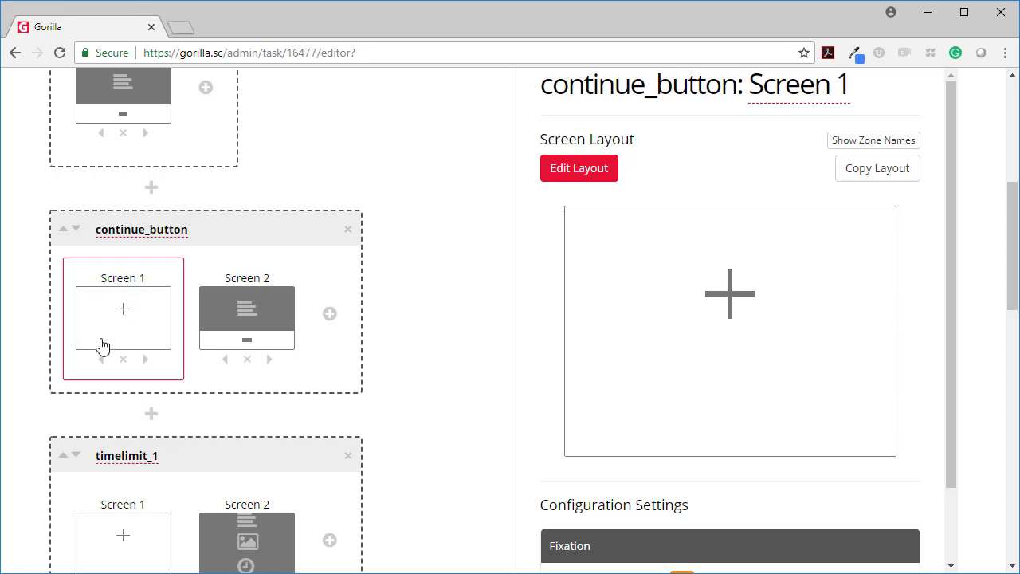
pyautogui.scroll(-3, 805, 462)
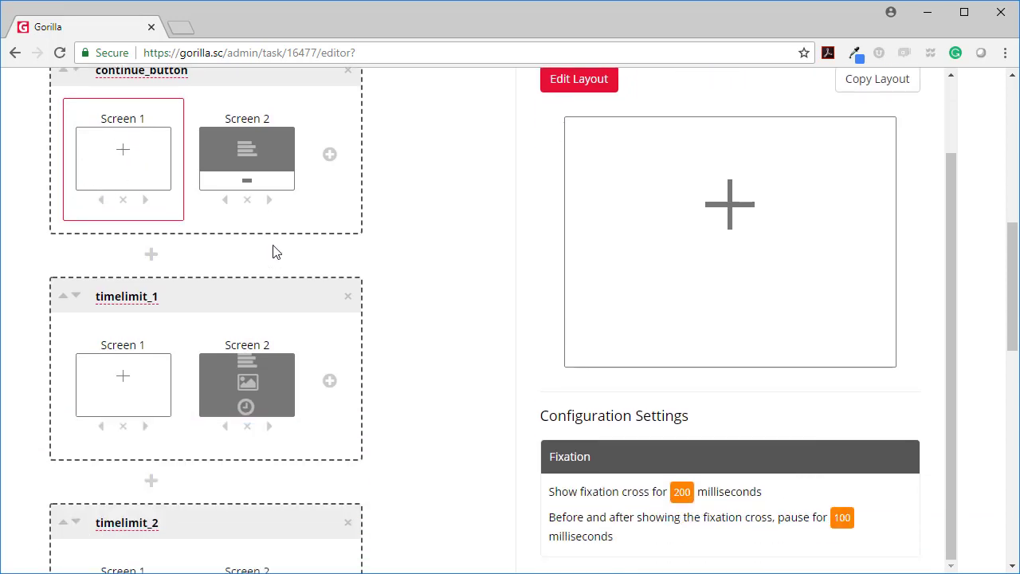
pyautogui.click(262, 164)
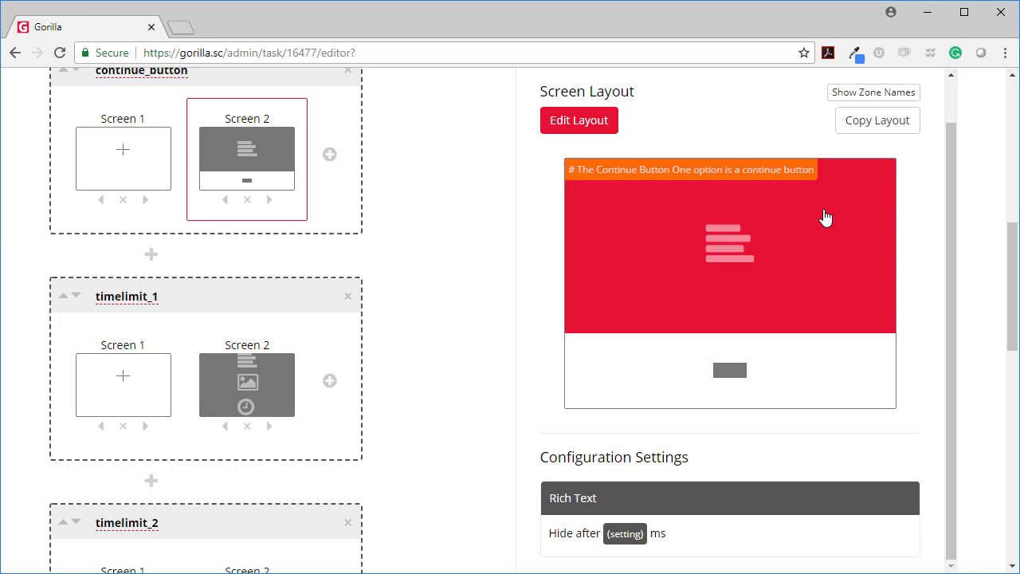
pyautogui.scroll(-2, 717, 478)
pyautogui.scroll(-2, 734, 539)
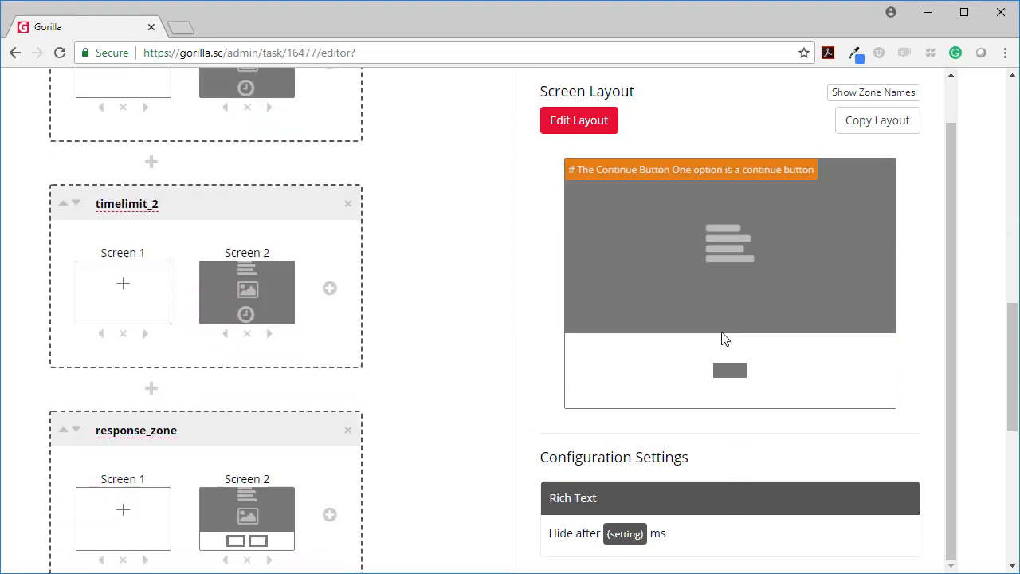
pyautogui.click(722, 312)
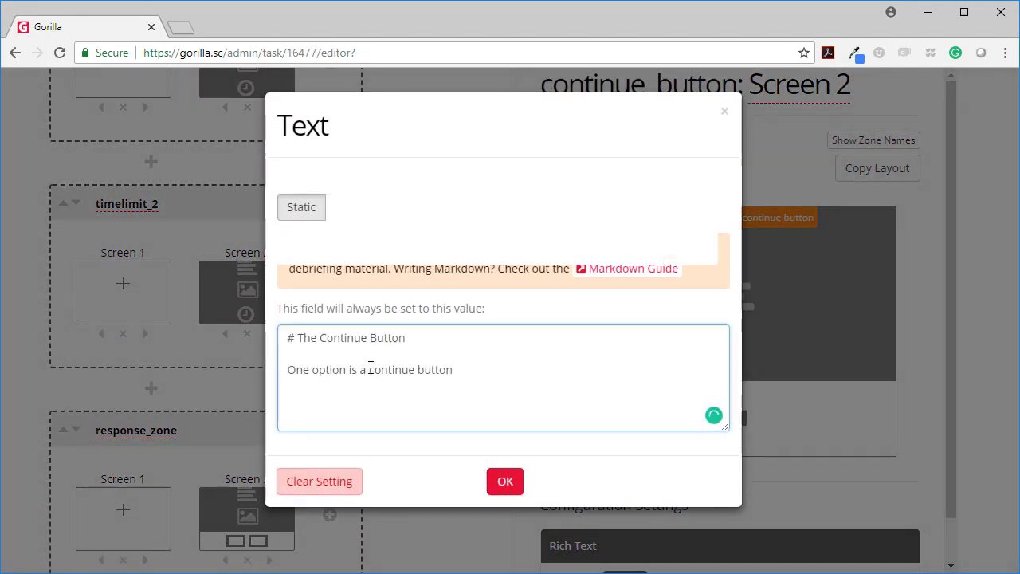
pyautogui.click(505, 481)
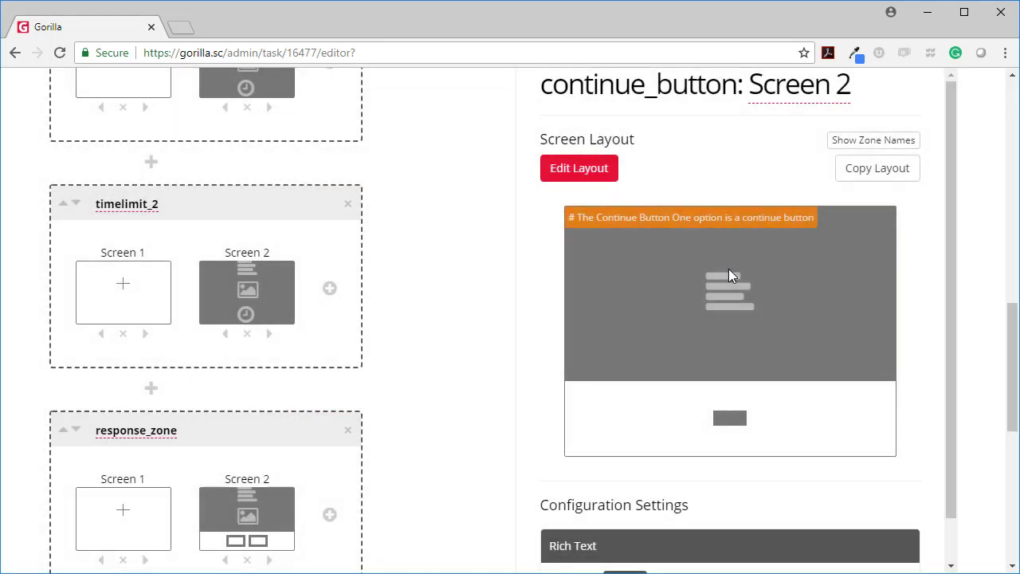
# Keep Screen 2's bottom zone as a Continue Button zone and finish the layout
pyautogui.click(603, 171)
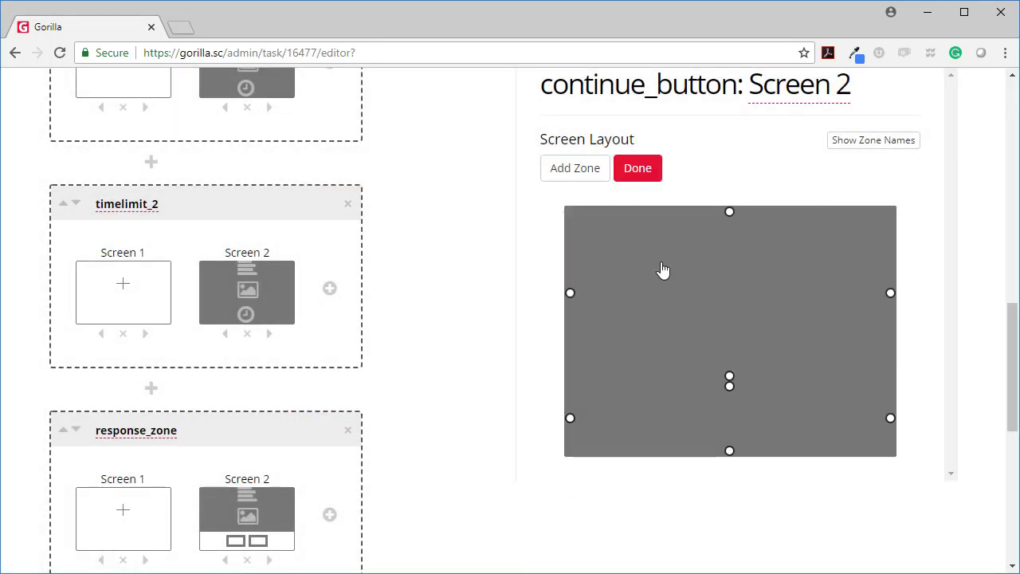
pyautogui.click(693, 427)
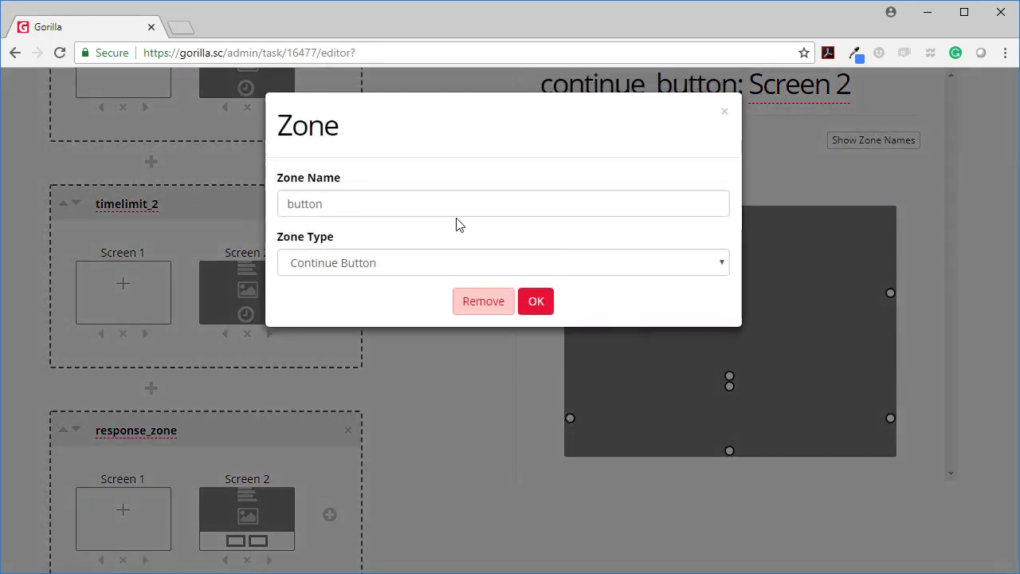
pyautogui.click(353, 271)
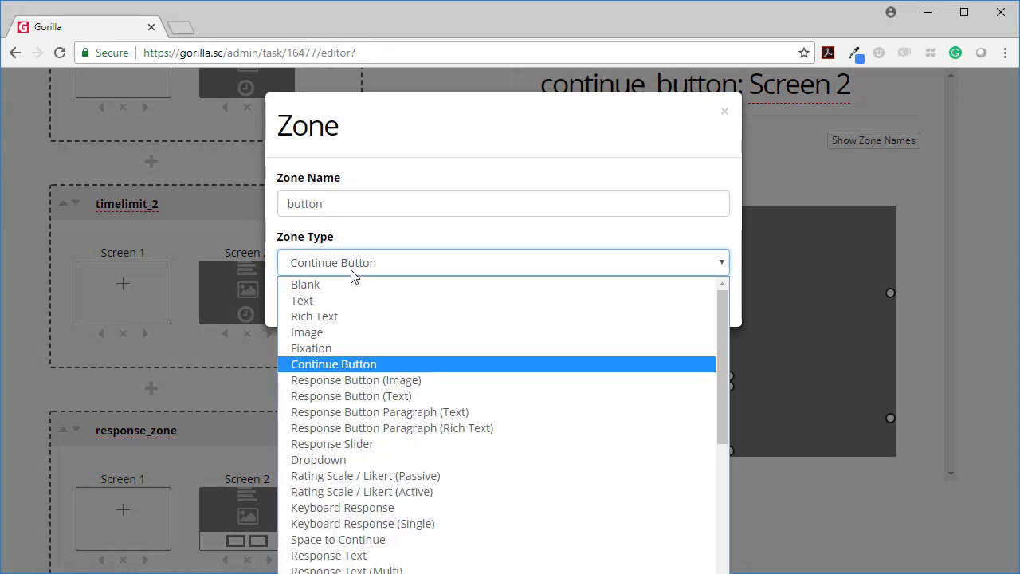
pyautogui.click(346, 365)
pyautogui.click(538, 308)
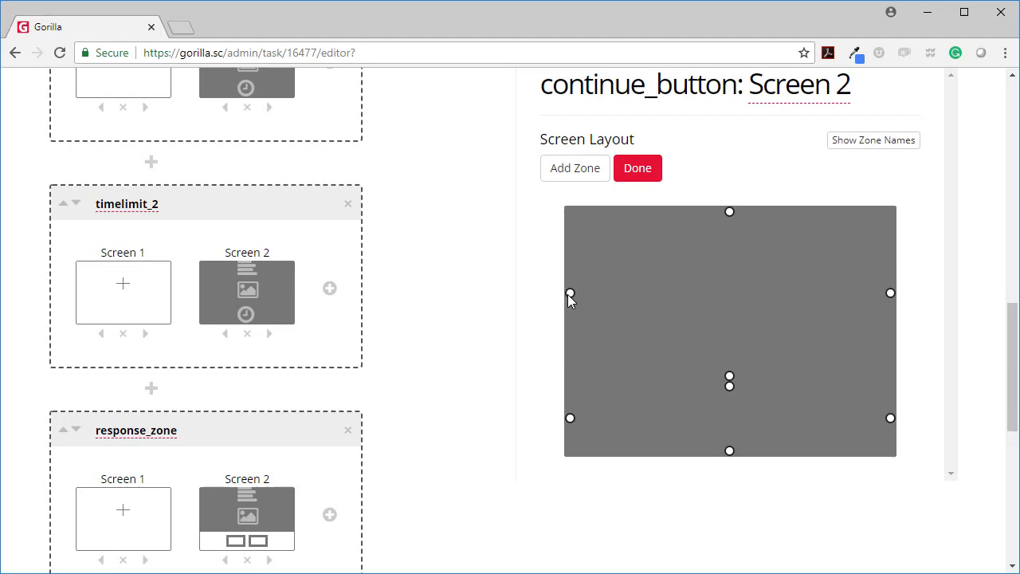
pyautogui.click(639, 170)
pyautogui.scroll(4, 725, 358)
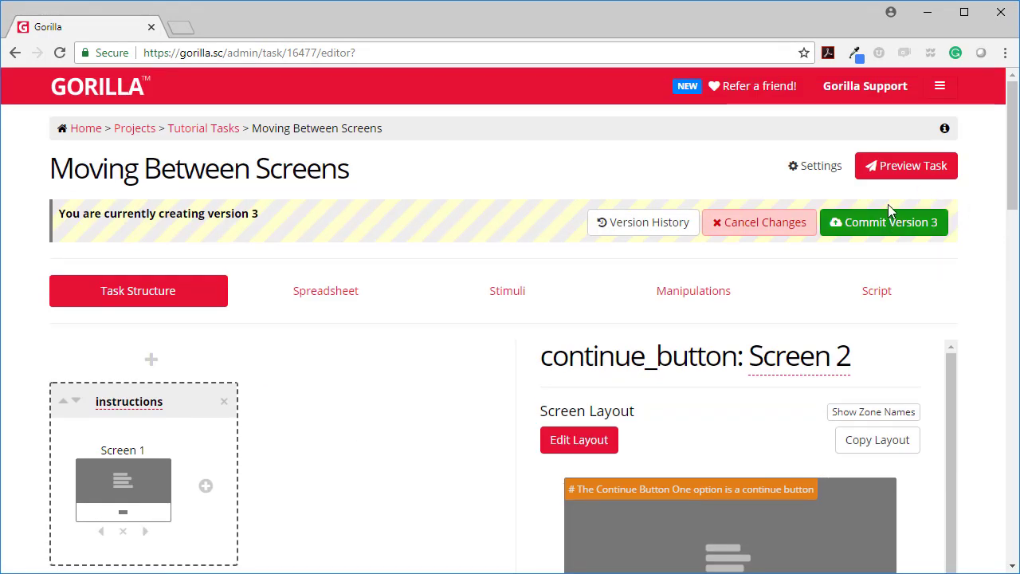
# Preview with the Continue Button spreadsheet through to The End, then return to the editor
pyautogui.click(944, 167)
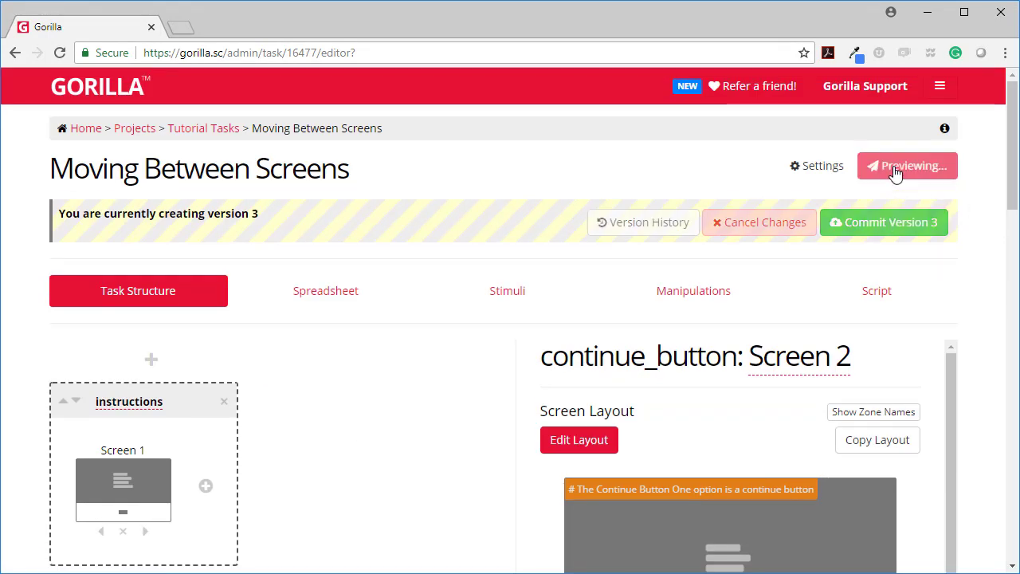
pyautogui.click(352, 233)
pyautogui.click(336, 271)
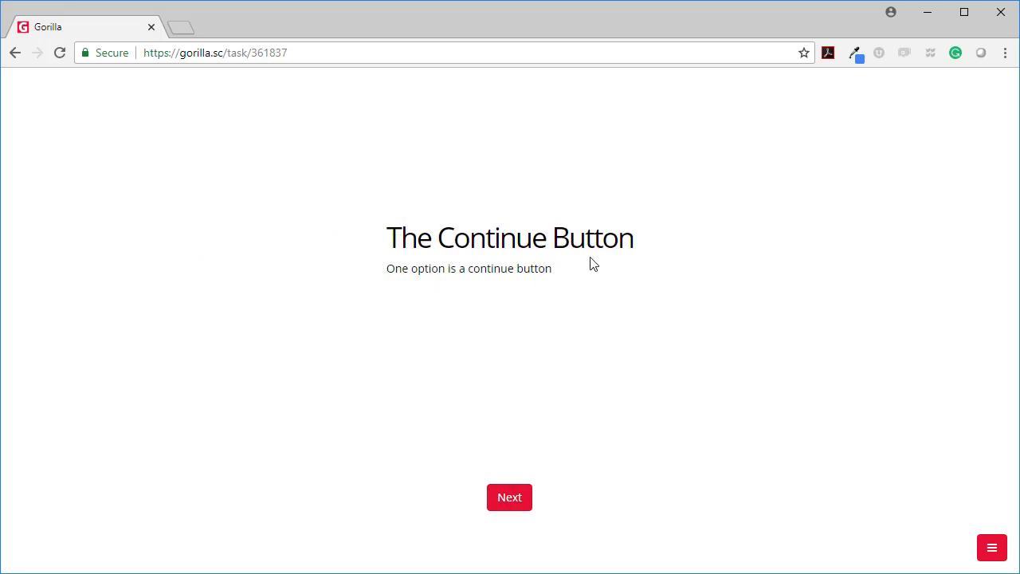
pyautogui.click(517, 498)
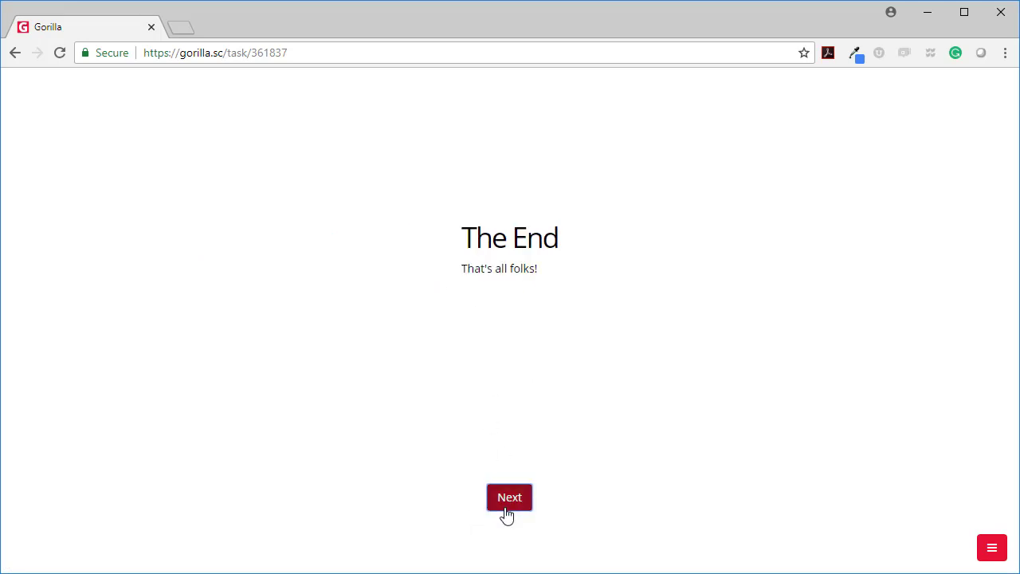
pyautogui.click(505, 502)
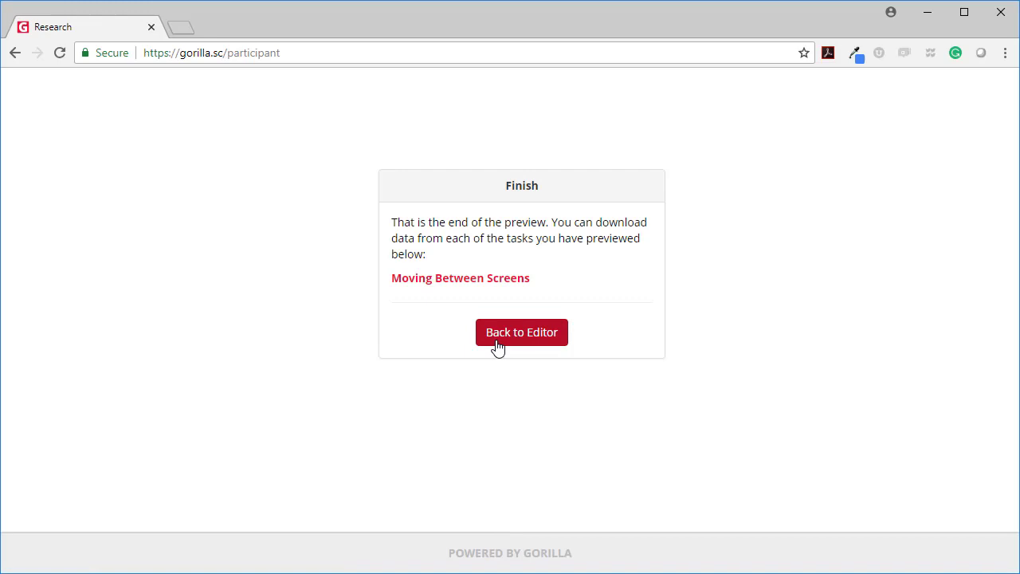
pyautogui.click(497, 346)
# Open timelimit_1's Screen 2 and keep its 'Timelimit Screen' autoadvance message in the Text zone
pyautogui.scroll(-2, 239, 502)
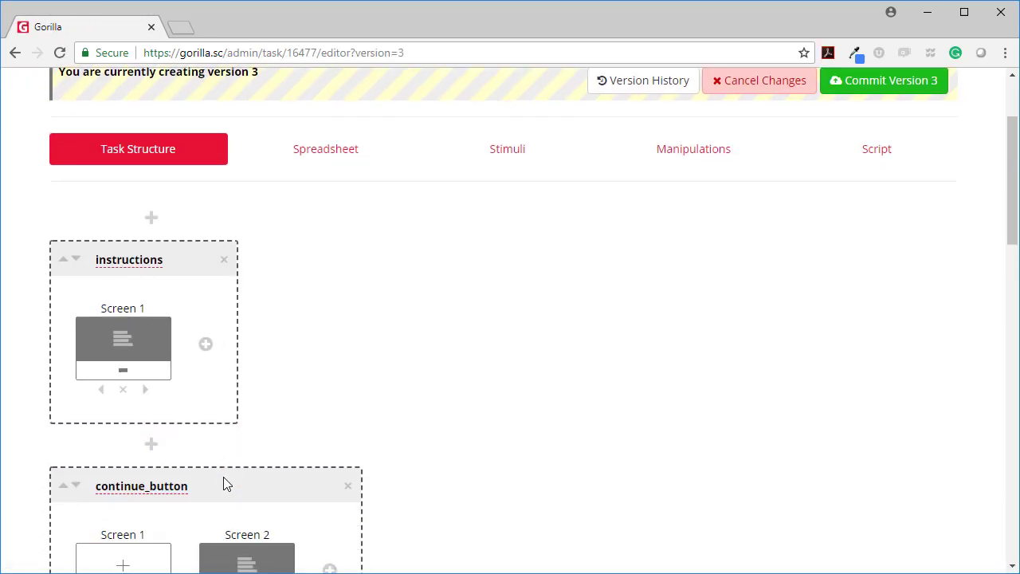
pyautogui.scroll(-3, 225, 483)
pyautogui.click(125, 536)
pyautogui.scroll(-2, 258, 528)
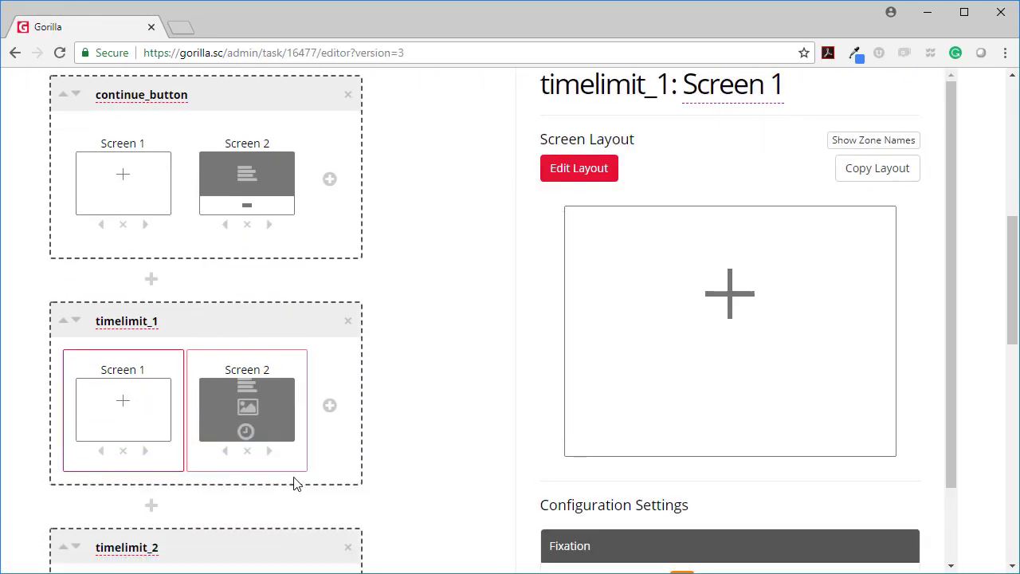
pyautogui.click(268, 399)
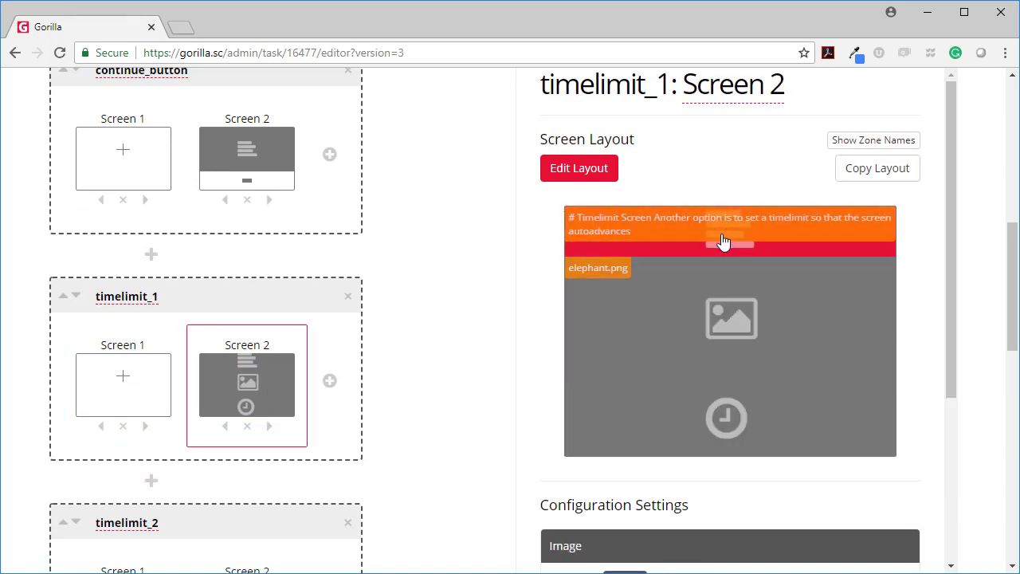
pyautogui.click(719, 227)
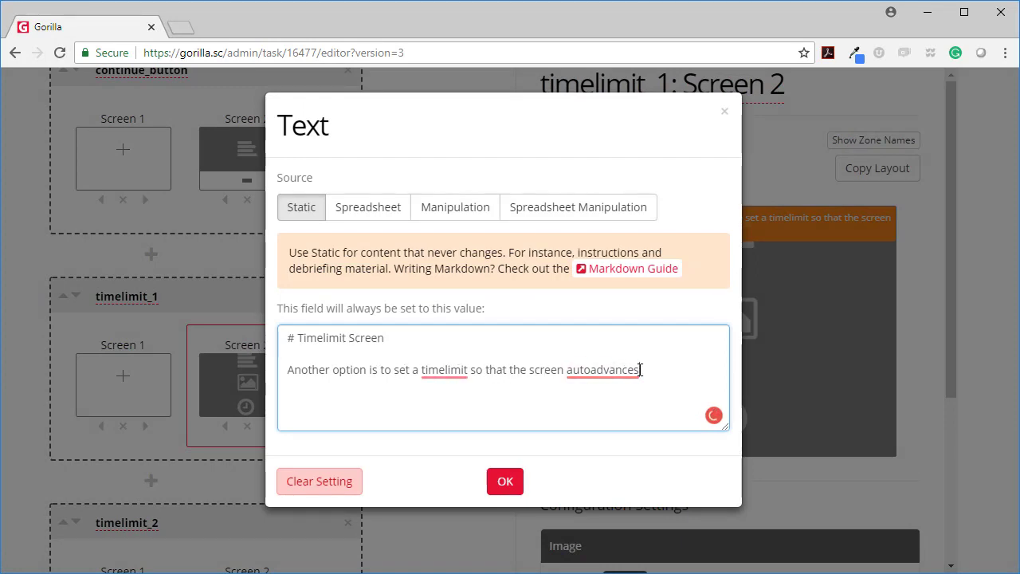
pyautogui.click(725, 112)
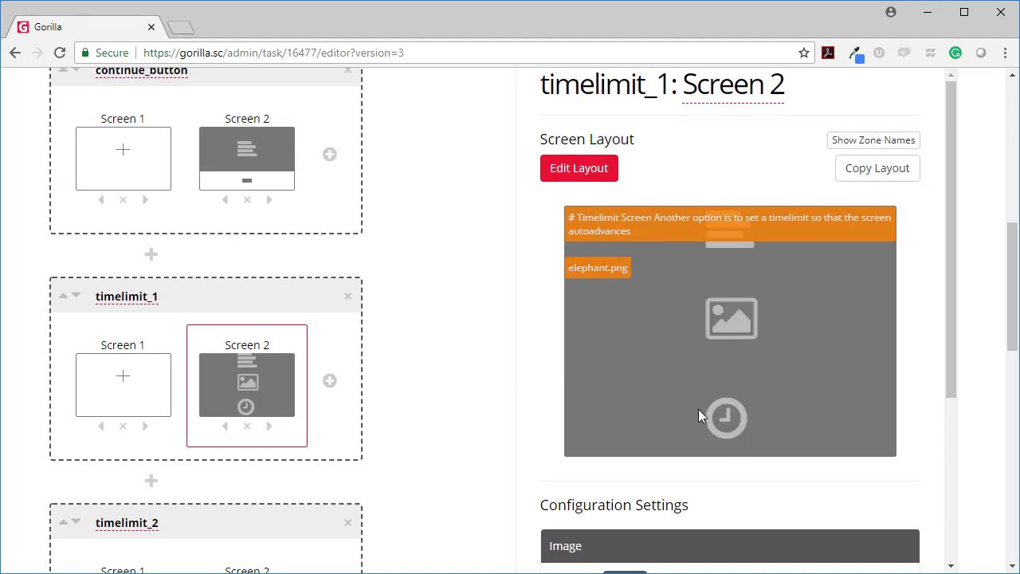
pyautogui.scroll(-1, 739, 331)
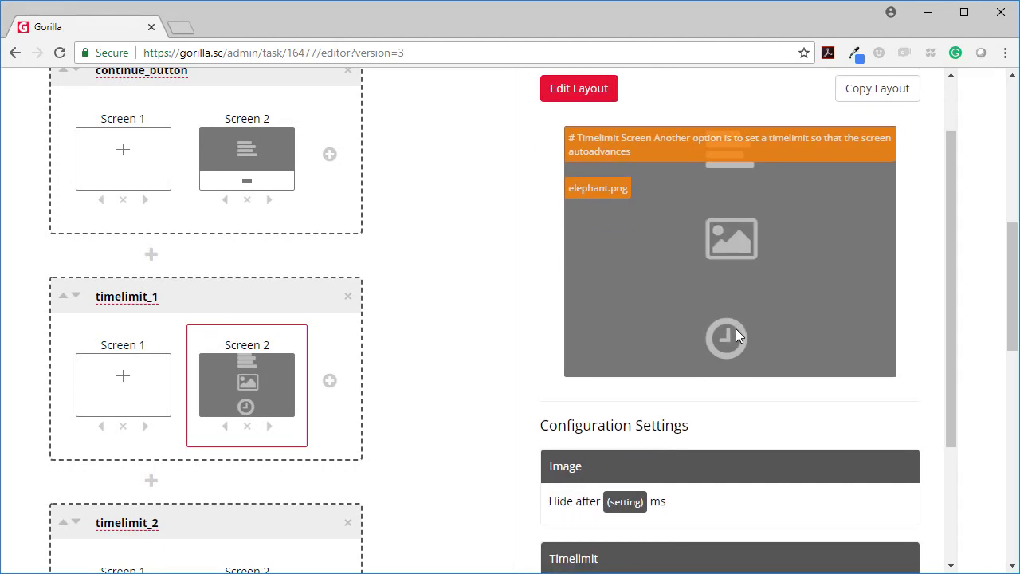
pyautogui.click(583, 90)
pyautogui.click(705, 428)
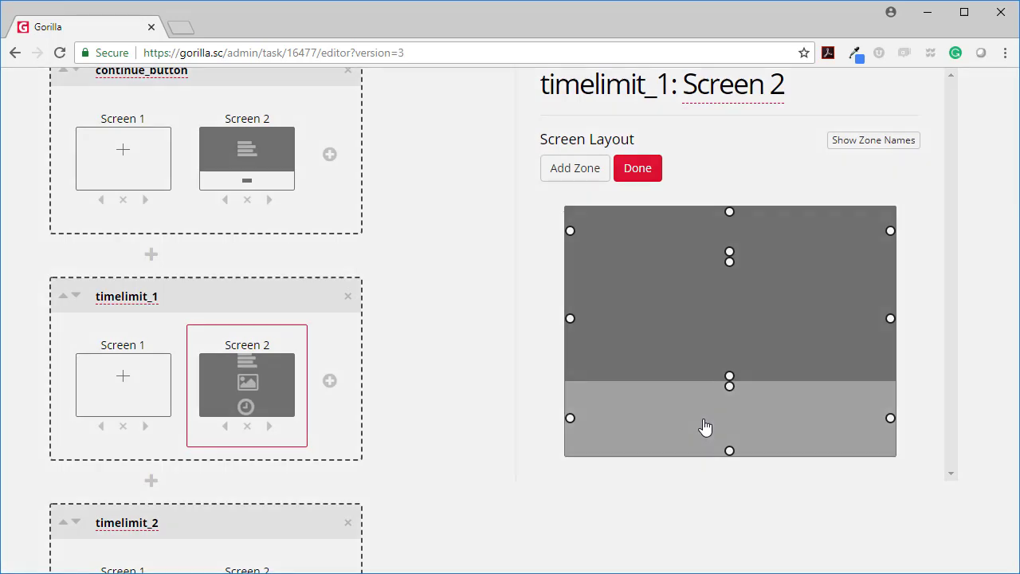
pyautogui.click(380, 271)
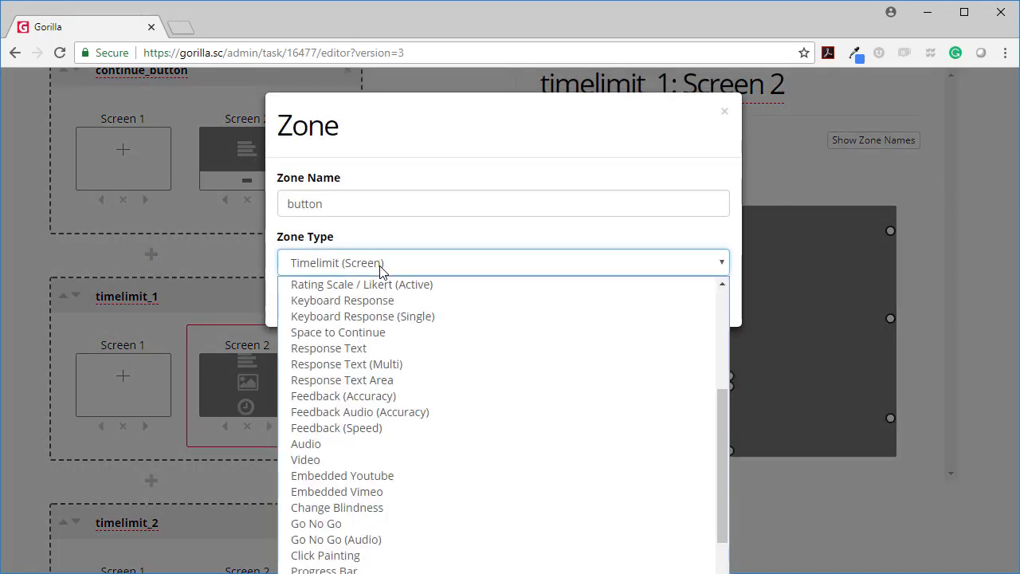
pyautogui.scroll(-1, 369, 542)
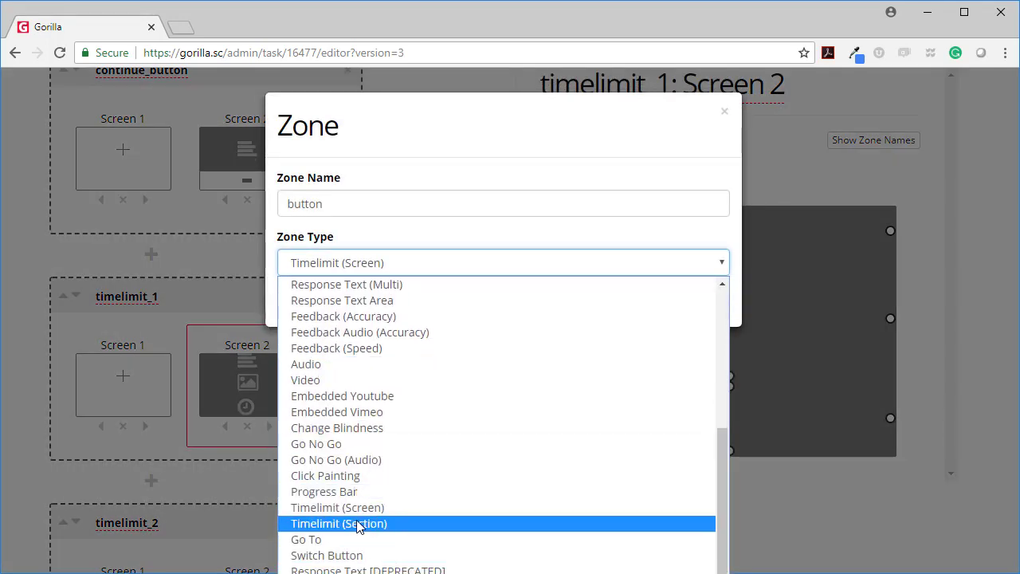
pyautogui.click(365, 508)
pyautogui.click(533, 302)
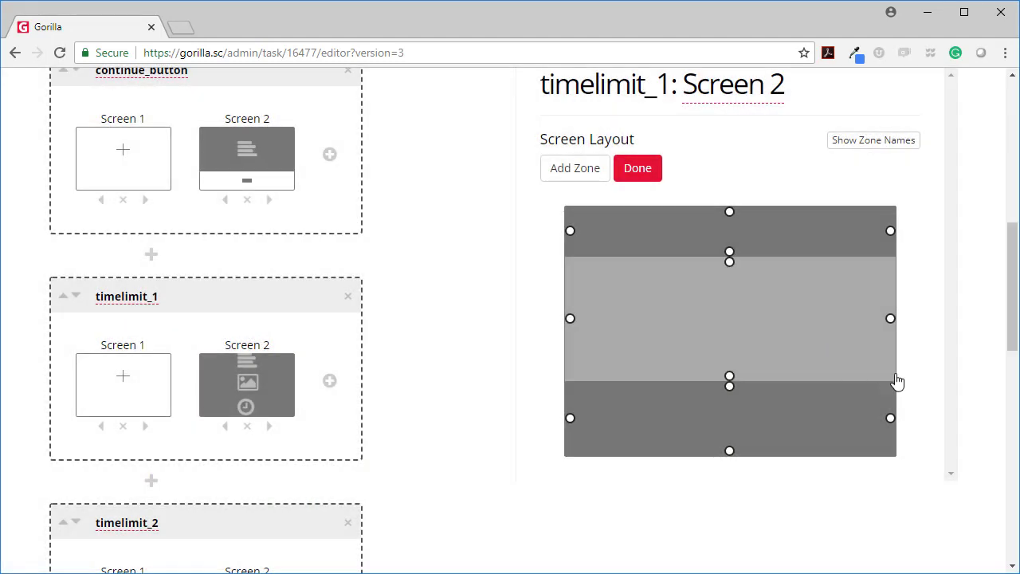
pyautogui.click(642, 167)
pyautogui.scroll(-3, 753, 371)
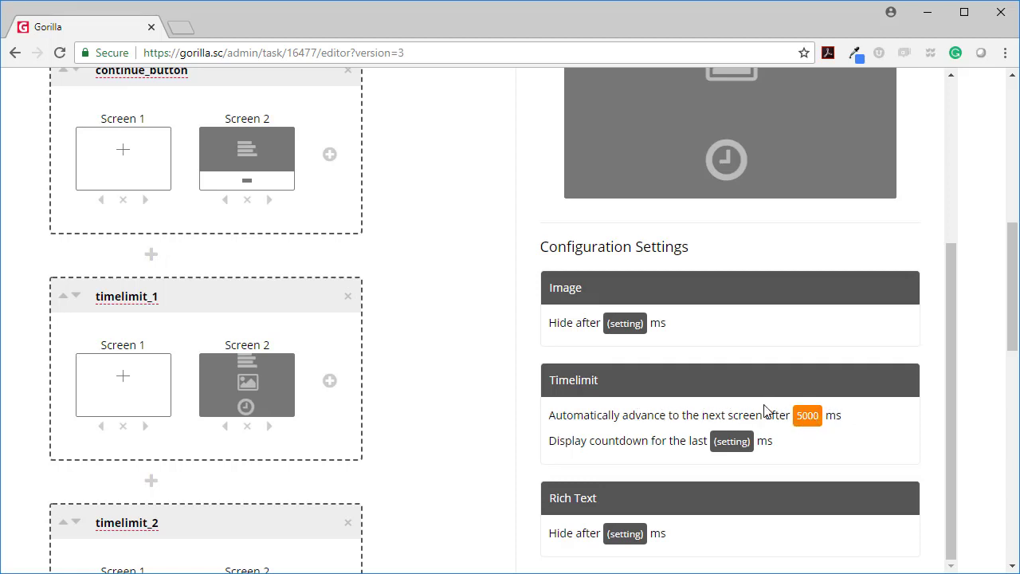
pyautogui.scroll(-3, 400, 388)
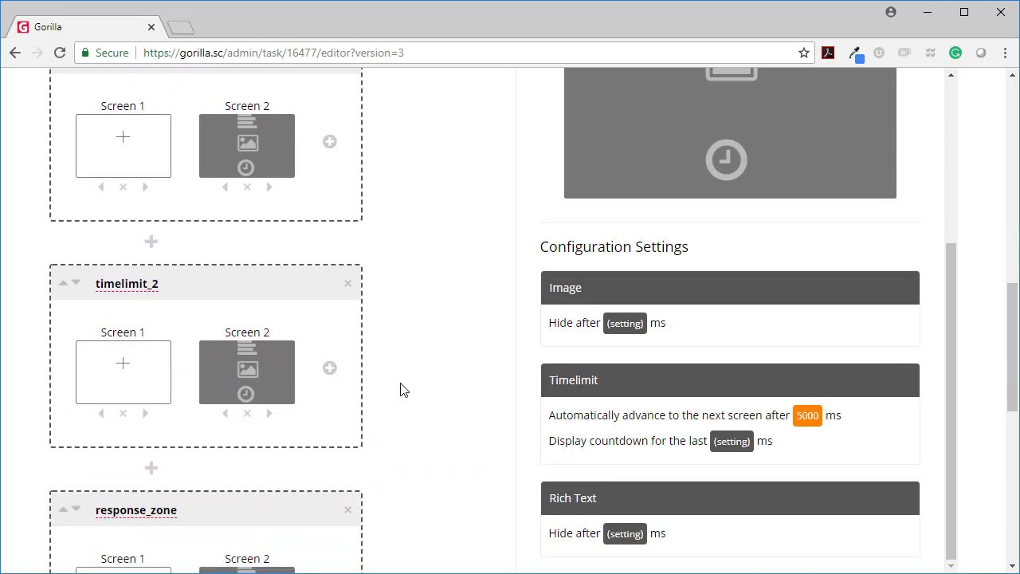
pyautogui.scroll(1, 440, 230)
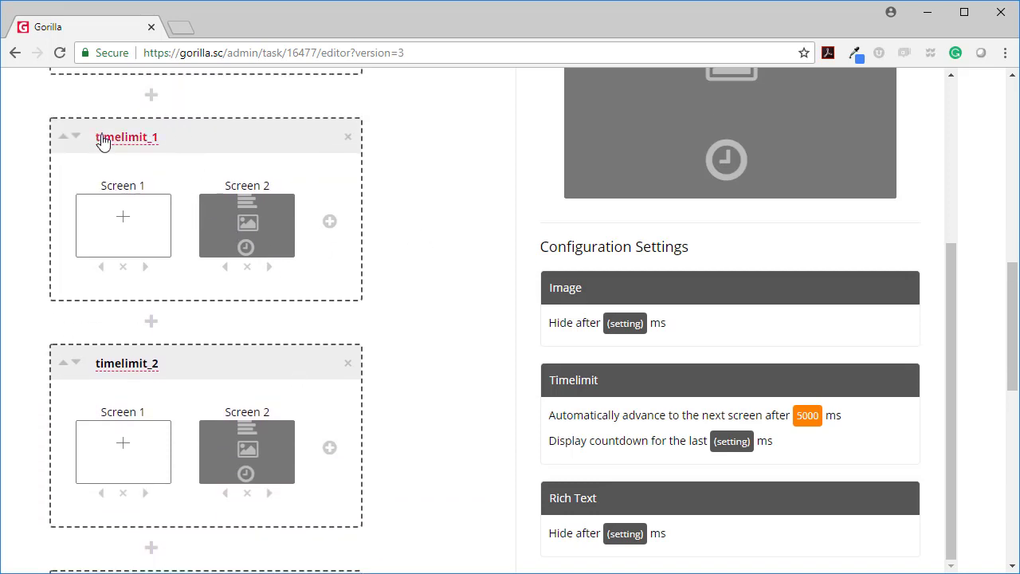
# Open timelimit_2's Screen 2 and review its 5000 ms timelimit and countdown settings
pyautogui.click(261, 454)
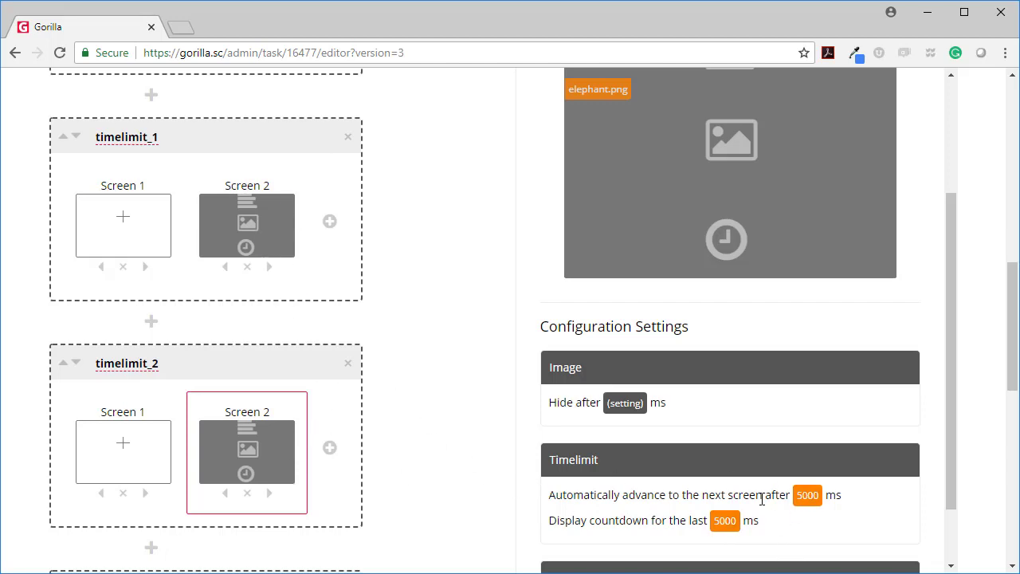
pyautogui.scroll(5, 732, 492)
pyautogui.scroll(3, 362, 345)
pyautogui.scroll(5, 631, 299)
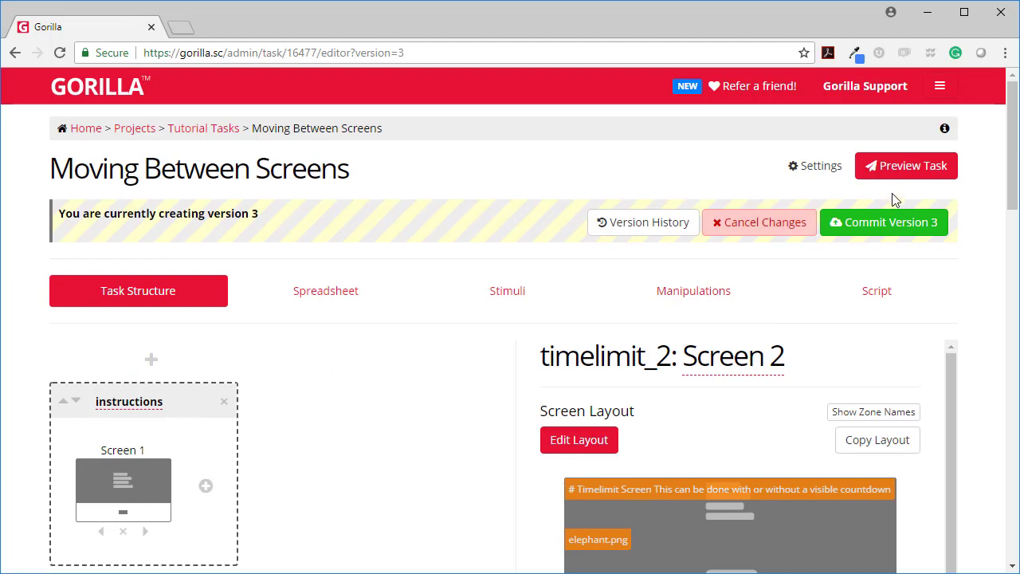
# Preview the task with the Timelimit_1 spreadsheet, then return to the task editor
pyautogui.click(865, 174)
pyautogui.click(368, 232)
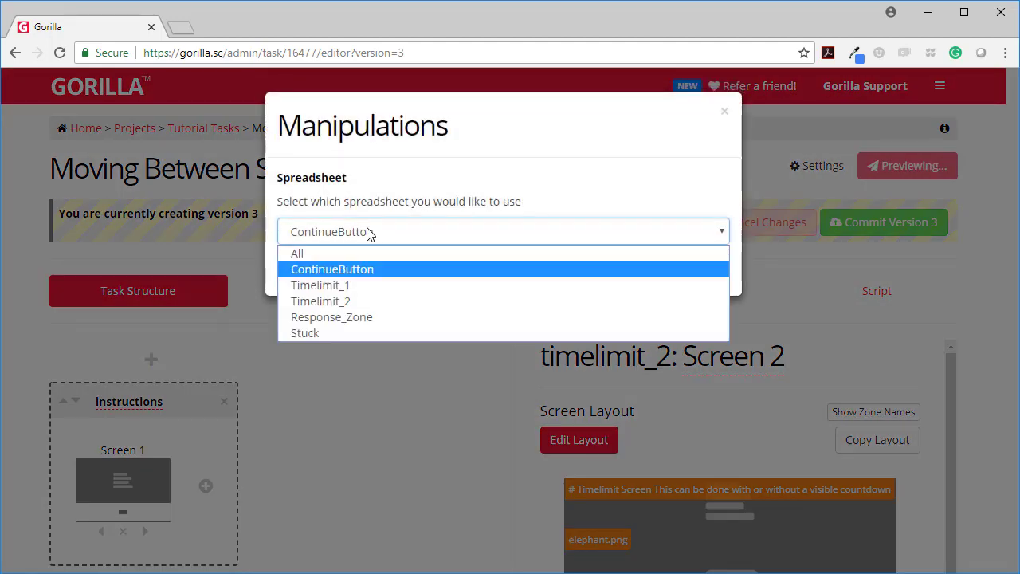
pyautogui.click(350, 284)
pyautogui.click(312, 271)
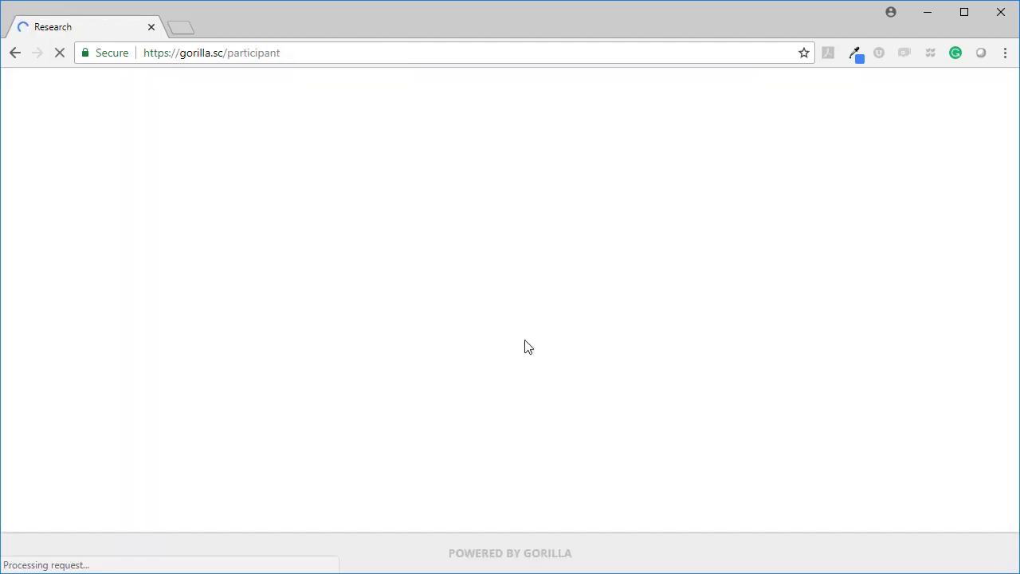
pyautogui.click(510, 500)
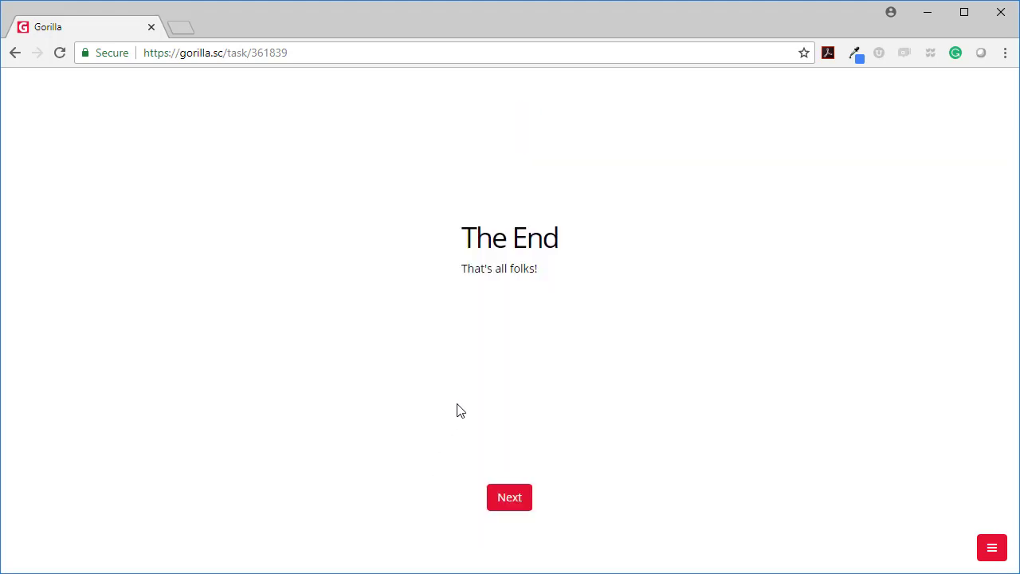
pyautogui.click(988, 556)
pyautogui.click(926, 518)
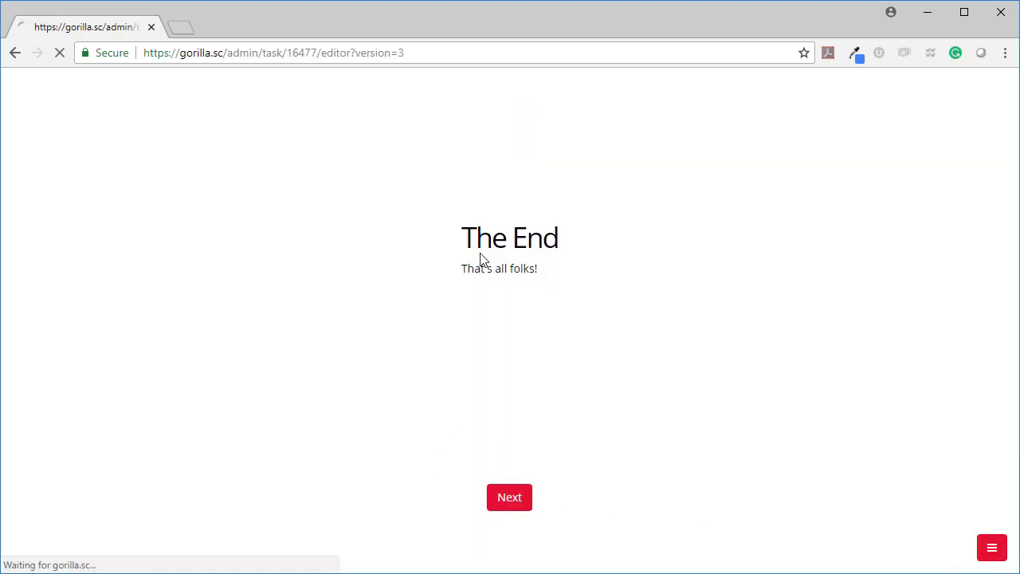
# Preview the task with the Timelimit_2 spreadsheet, then return to the task editor
pyautogui.click(905, 168)
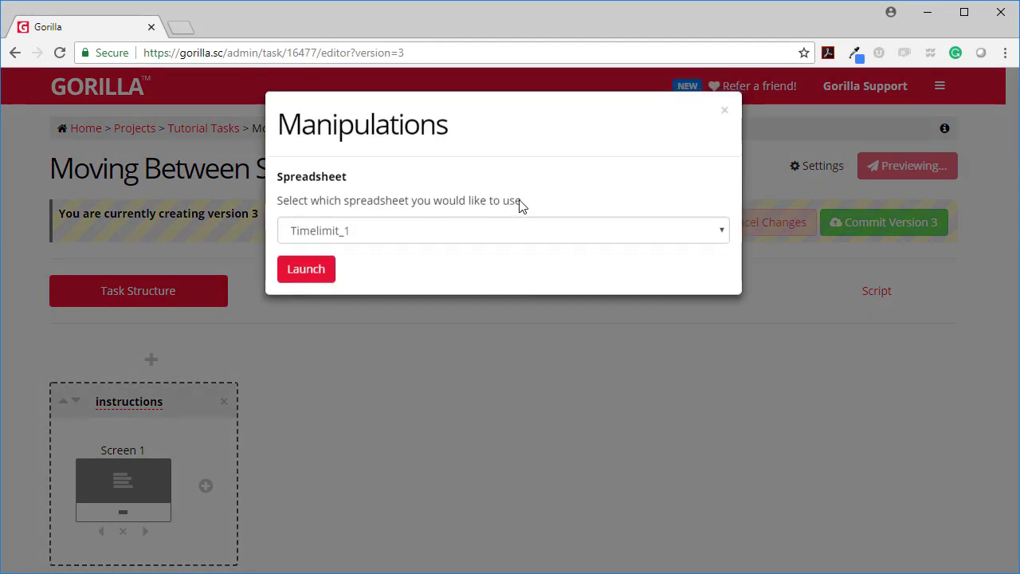
pyautogui.click(394, 232)
pyautogui.click(356, 302)
pyautogui.click(306, 269)
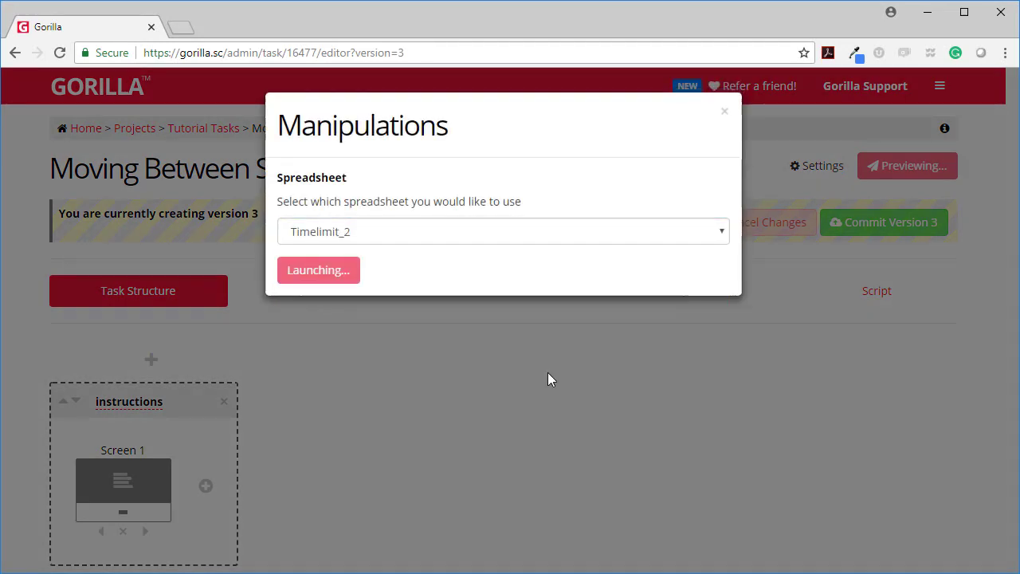
pyautogui.click(509, 495)
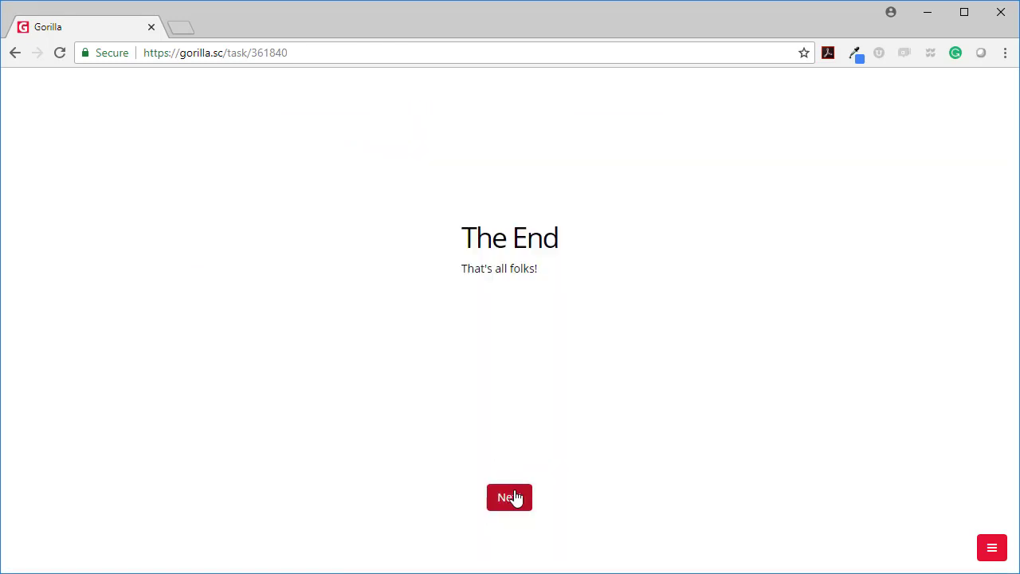
pyautogui.click(988, 556)
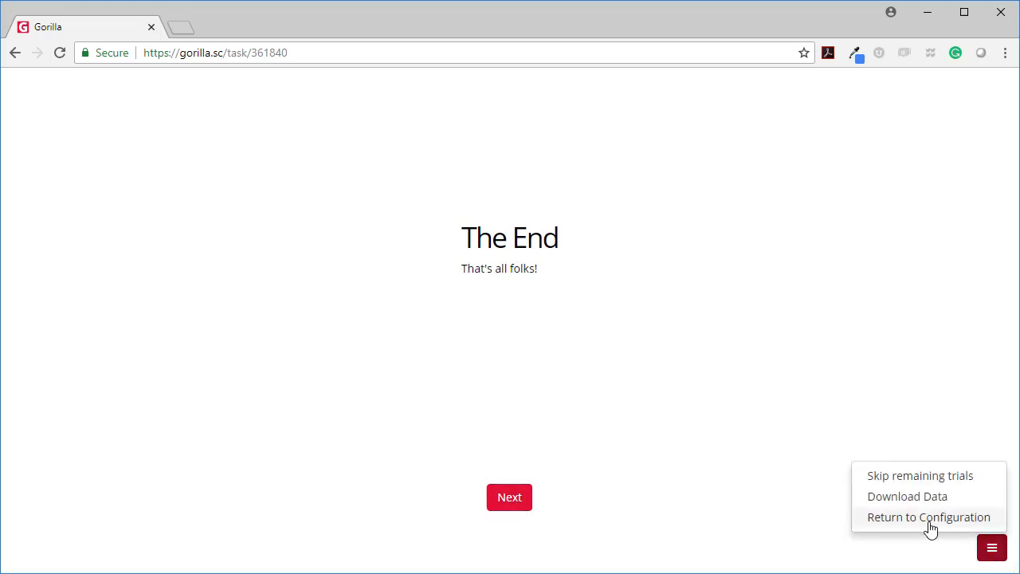
pyautogui.click(928, 529)
# Open response_zone's Screen 2 with the elephant image and Cute / Not Cute zones
pyautogui.scroll(-6, 209, 455)
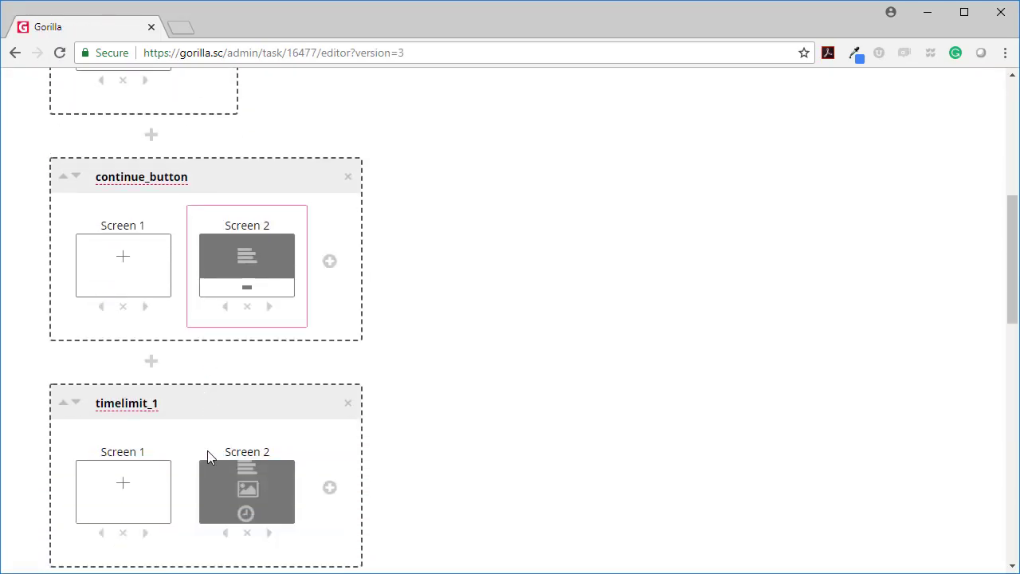
pyautogui.scroll(2, 210, 452)
pyautogui.scroll(-4, 209, 455)
pyautogui.scroll(-5, 209, 459)
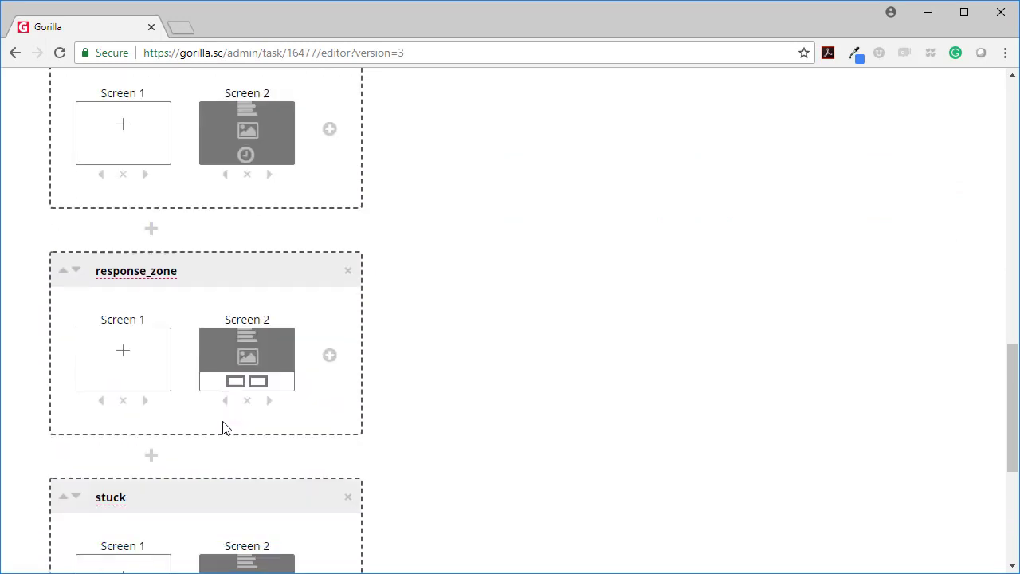
pyautogui.click(261, 380)
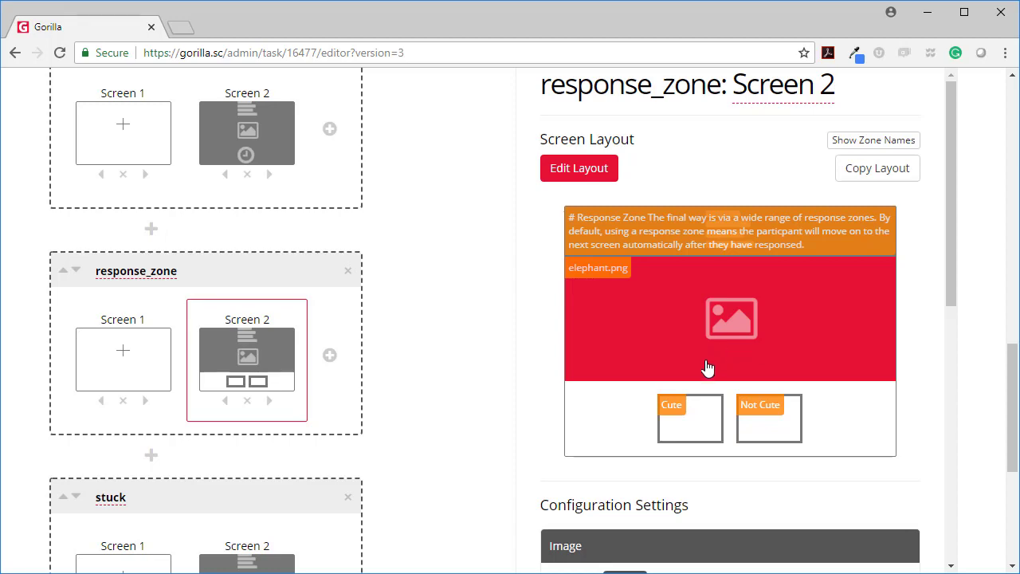
# Check the Cute zone's type in response_zone Screen 2's layout and leave it unchanged
pyautogui.click(580, 168)
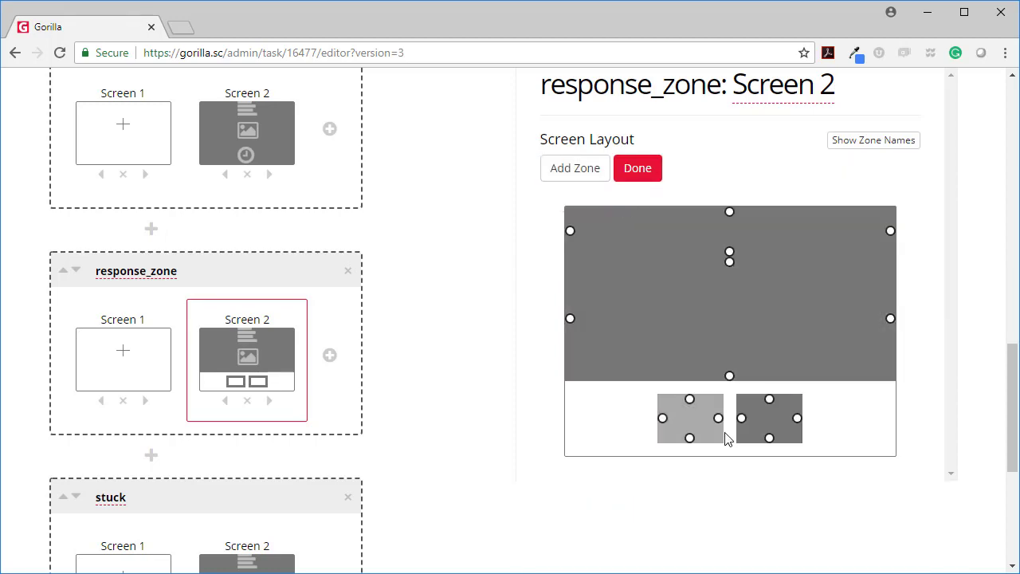
pyautogui.click(690, 423)
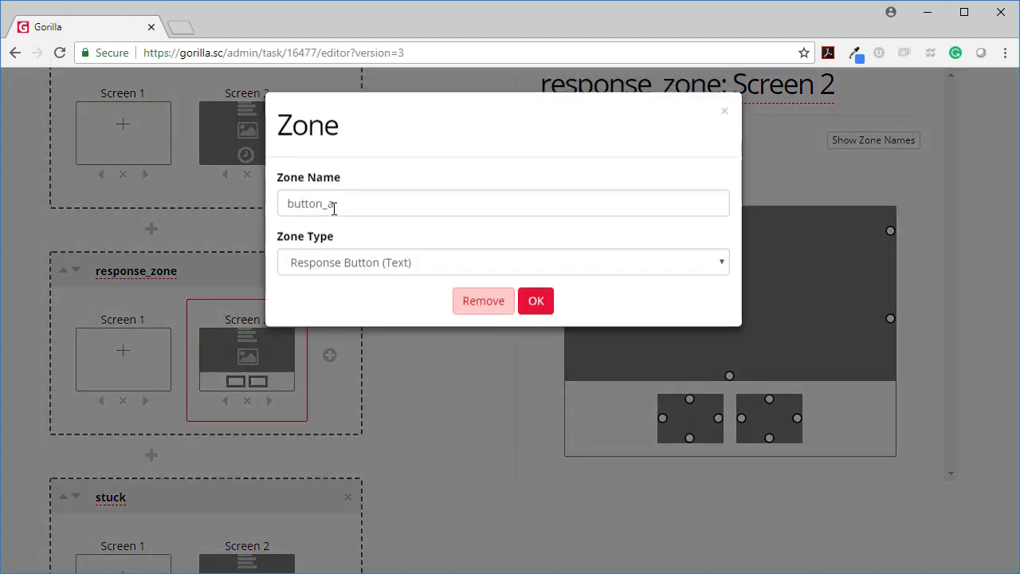
pyautogui.click(371, 273)
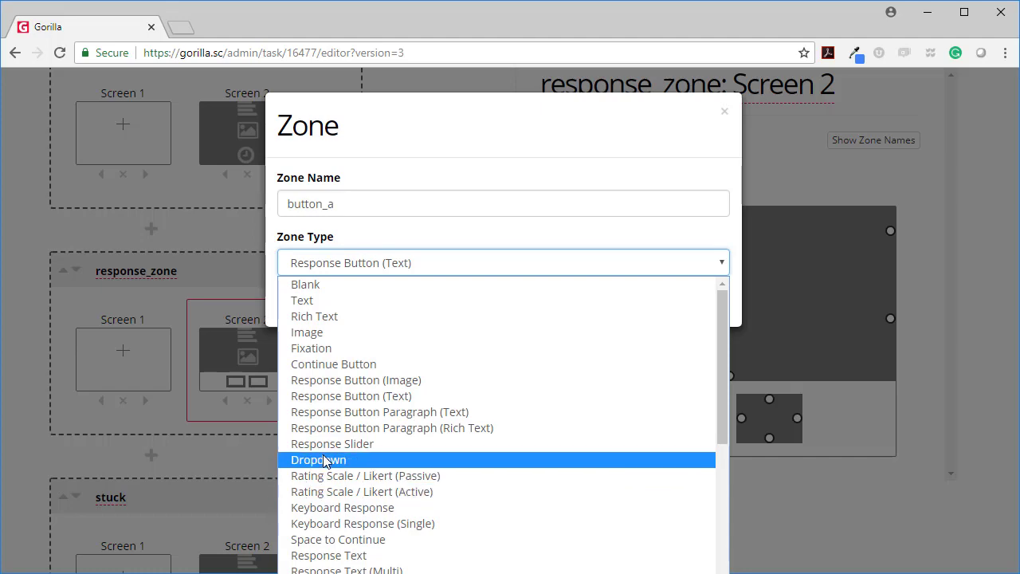
pyautogui.click(724, 111)
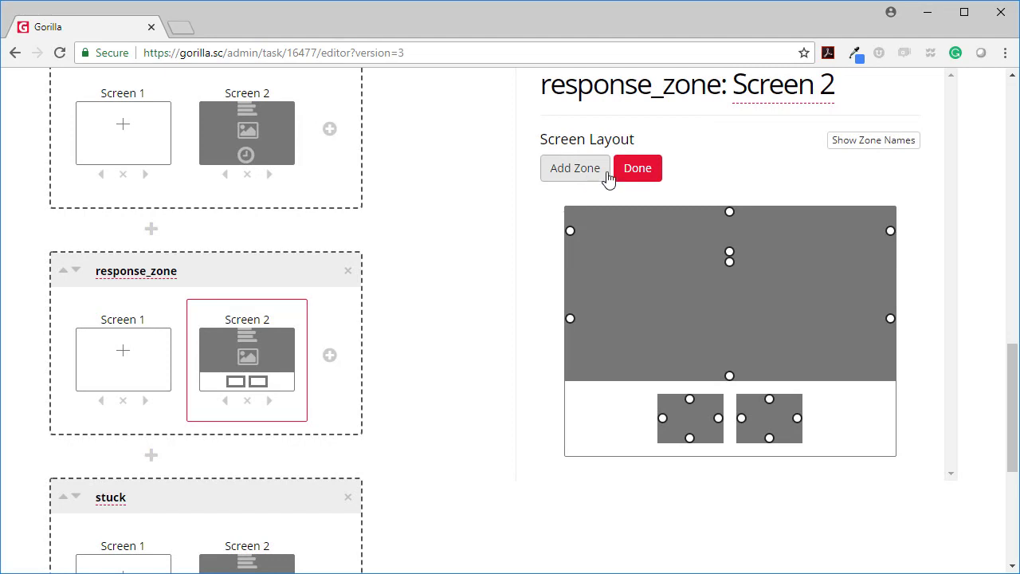
pyautogui.click(634, 171)
pyautogui.scroll(-2, 725, 422)
pyautogui.scroll(-4, 725, 422)
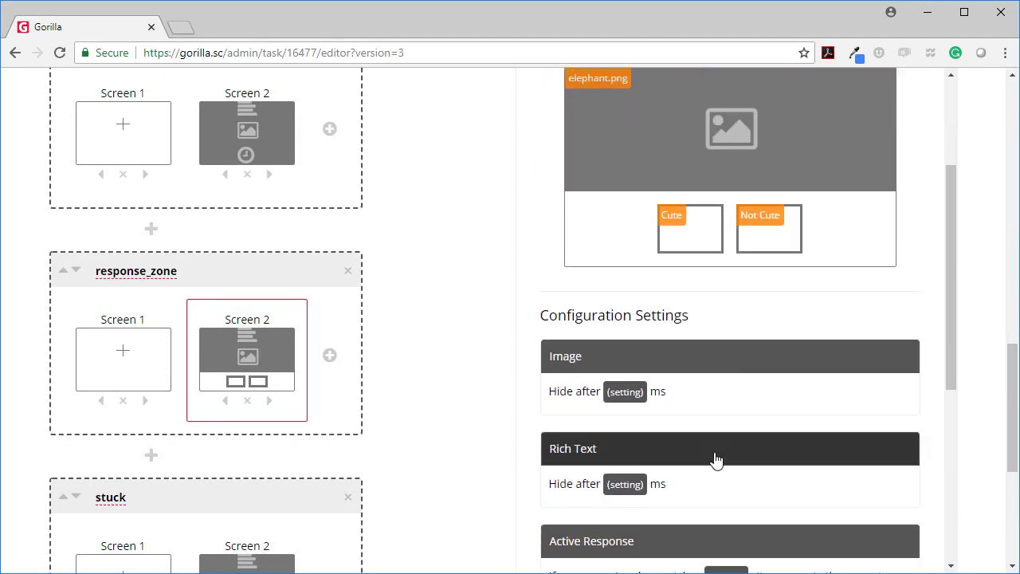
pyautogui.scroll(3, 648, 311)
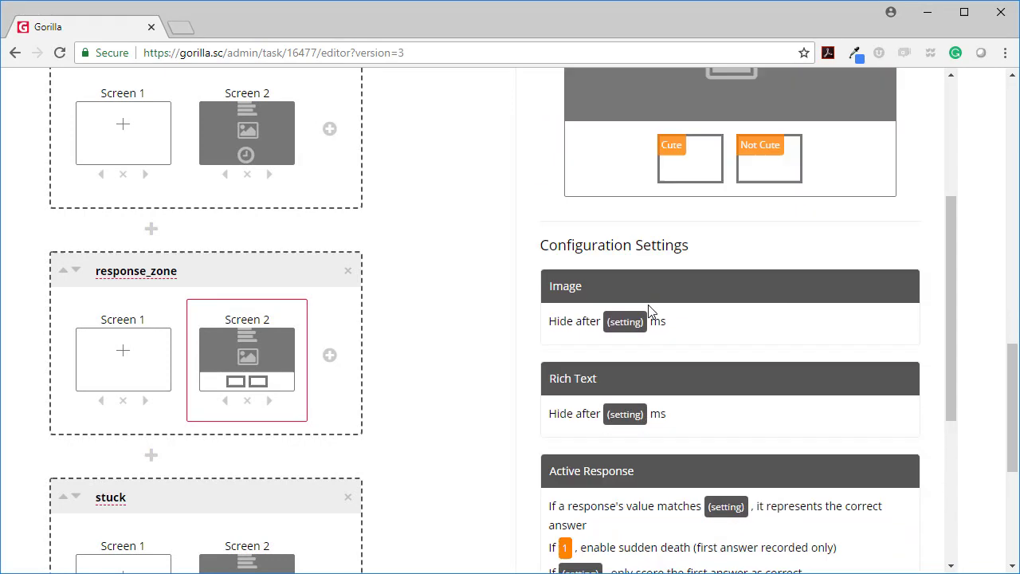
pyautogui.scroll(-3, 655, 391)
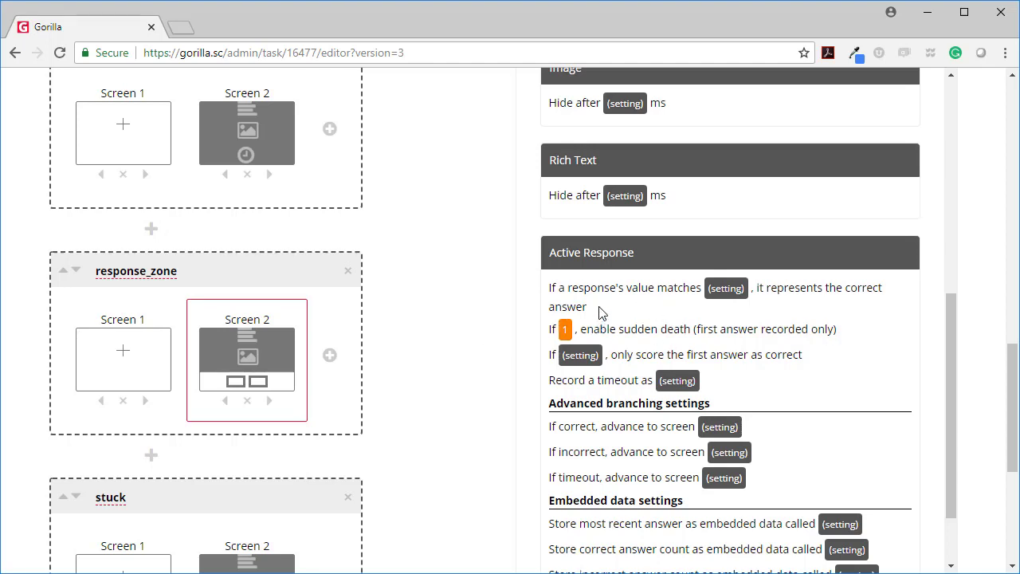
pyautogui.scroll(-2, 303, 380)
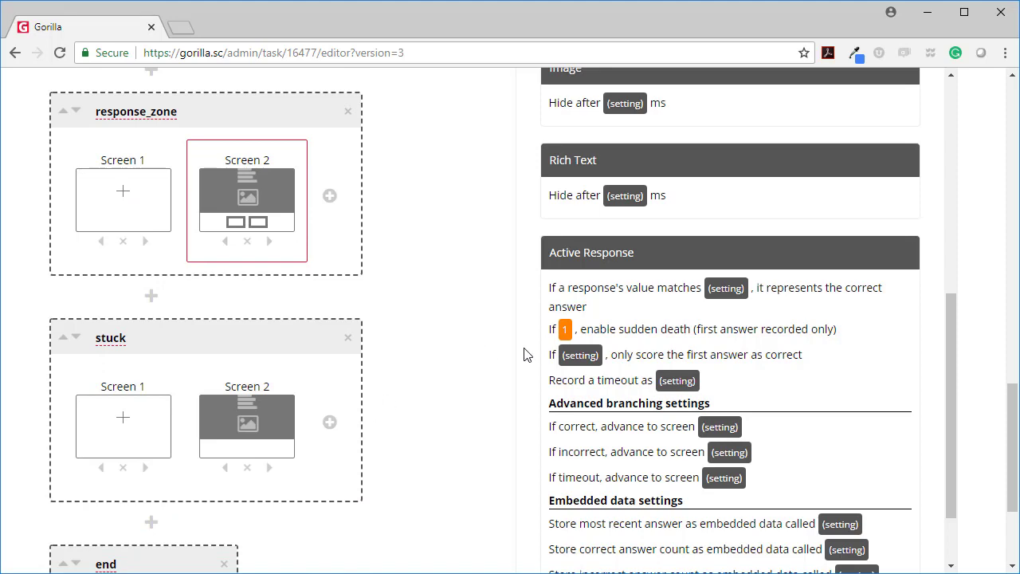
pyautogui.scroll(6, 663, 392)
pyautogui.scroll(10, 426, 312)
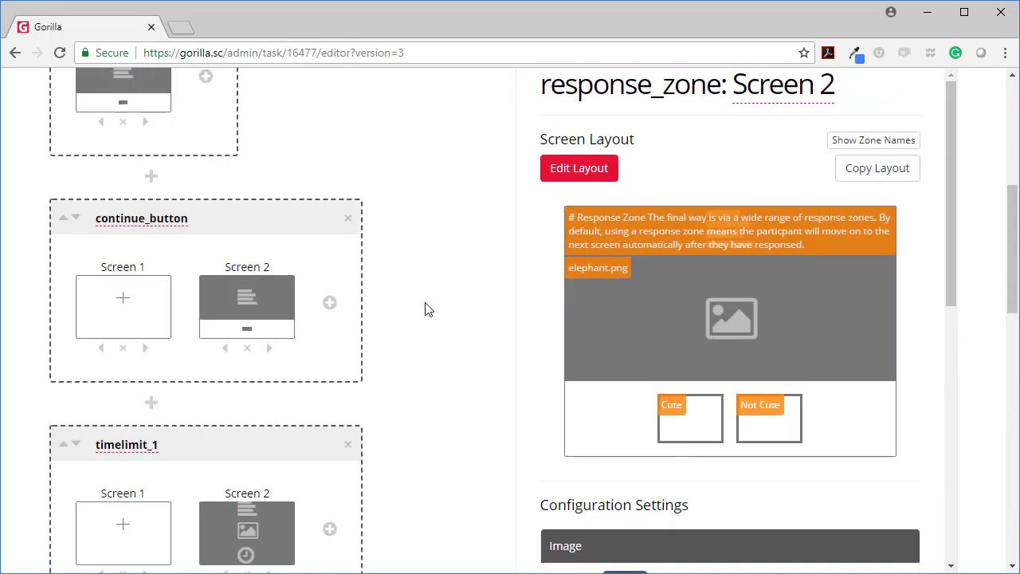
# Launch a task preview using the Response_Zone spreadsheet
pyautogui.click(898, 168)
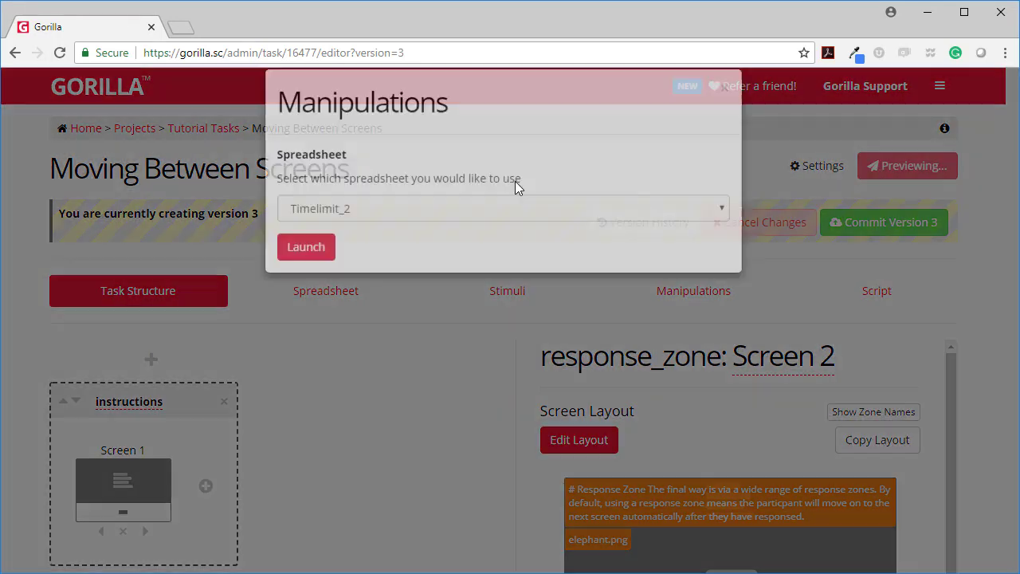
pyautogui.click(359, 230)
pyautogui.click(338, 316)
pyautogui.click(306, 270)
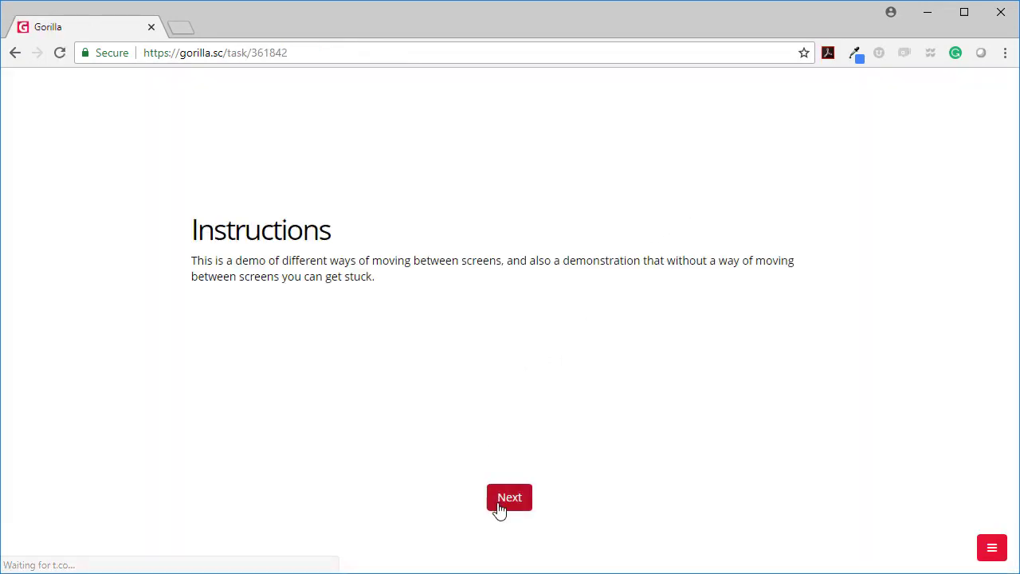
# Get past the instructions, answer Cute on the elephant screen, and return to the task editor
pyautogui.click(499, 506)
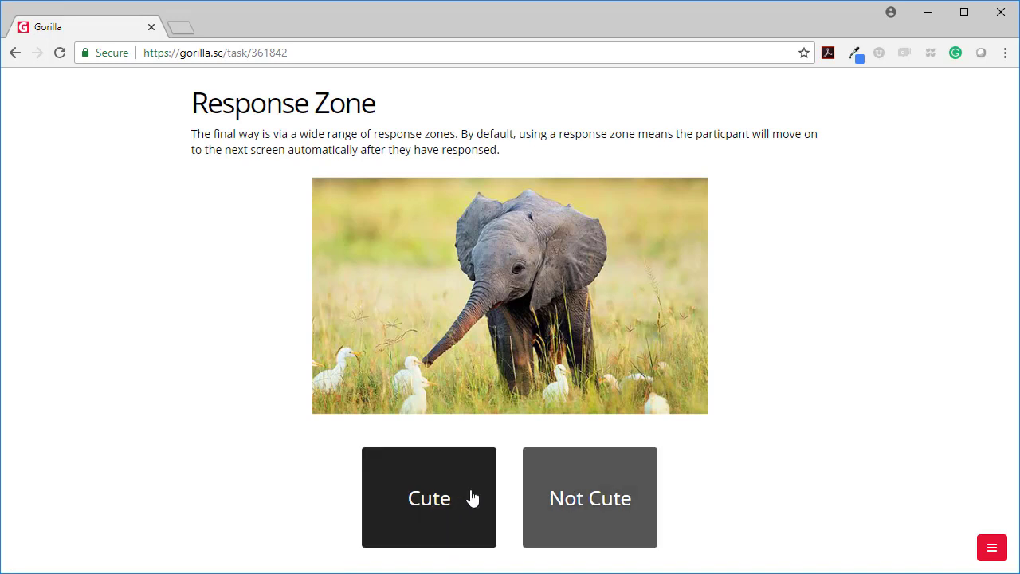
pyautogui.click(422, 505)
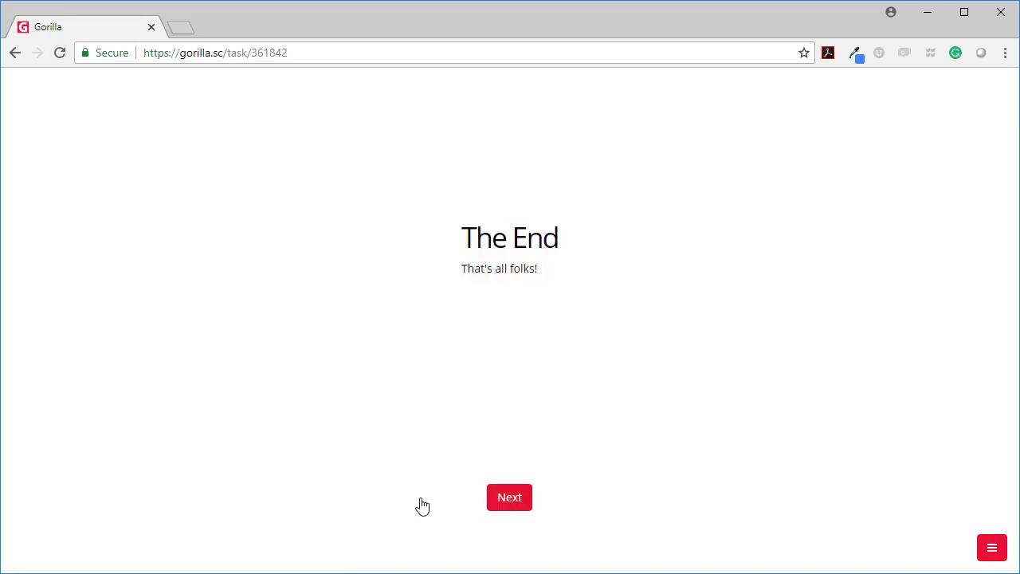
pyautogui.click(984, 549)
pyautogui.click(940, 519)
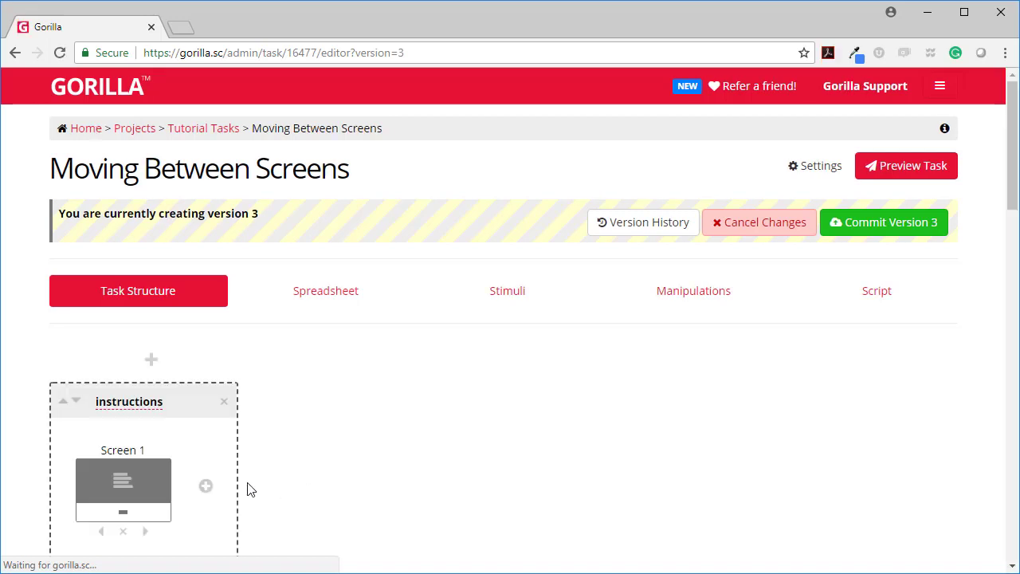
# Review the stuck block's Screen 2, with Getting Stuck text over elephant.png and no response option
pyautogui.scroll(-14, 248, 489)
pyautogui.click(249, 507)
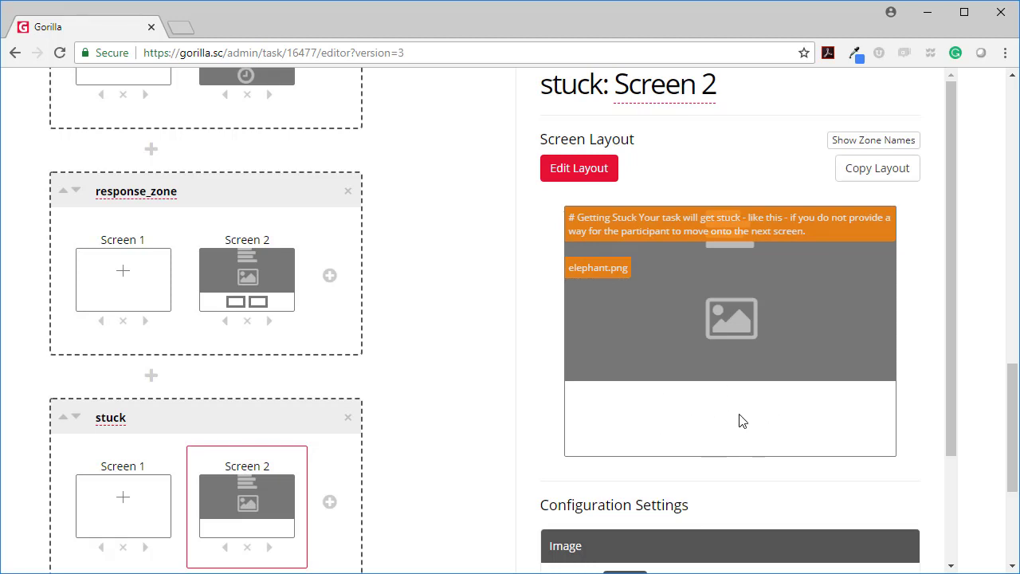
pyautogui.scroll(-2, 742, 422)
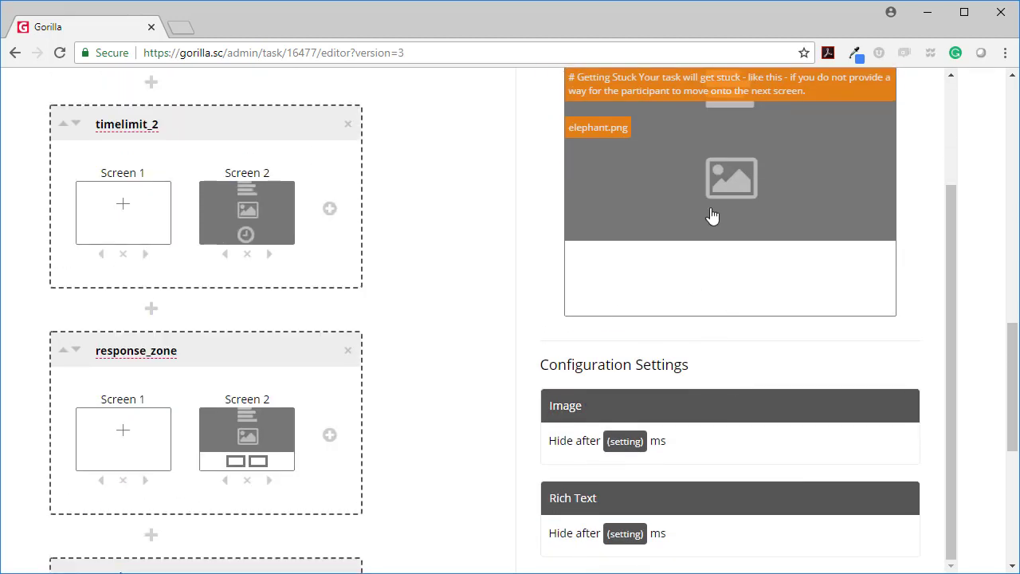
pyautogui.scroll(-5, 347, 484)
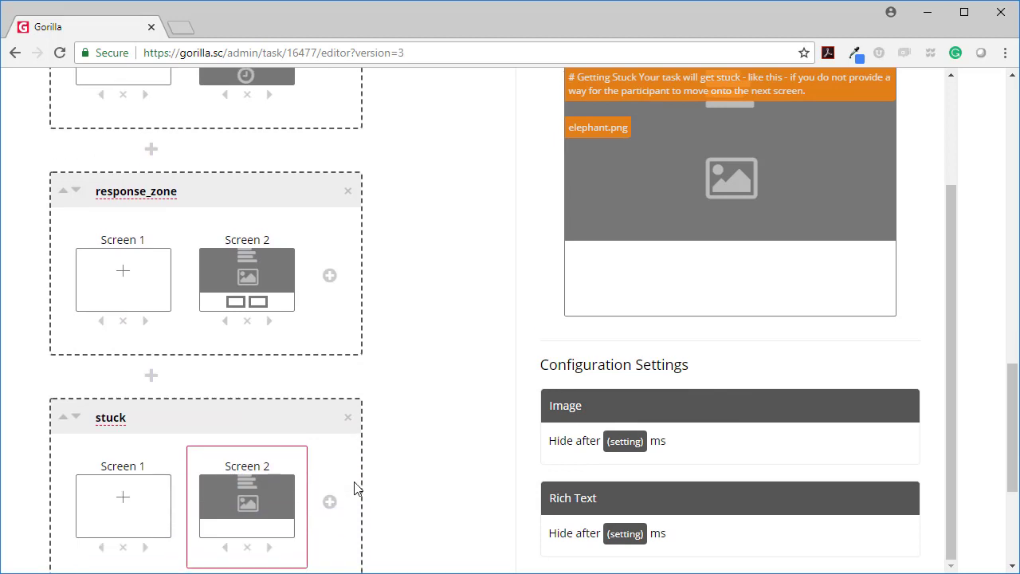
pyautogui.scroll(5, 358, 484)
pyautogui.scroll(8, 362, 484)
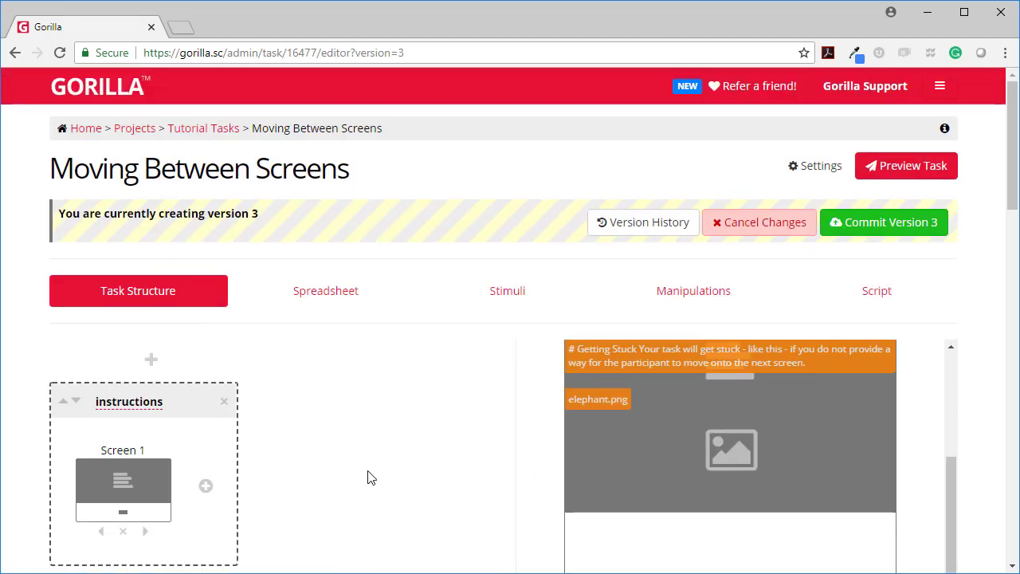
# Show the task's spreadsheet and view the Timelimit_1 and Timelimit_2 versions
pyautogui.click(332, 309)
pyautogui.scroll(-1, 608, 447)
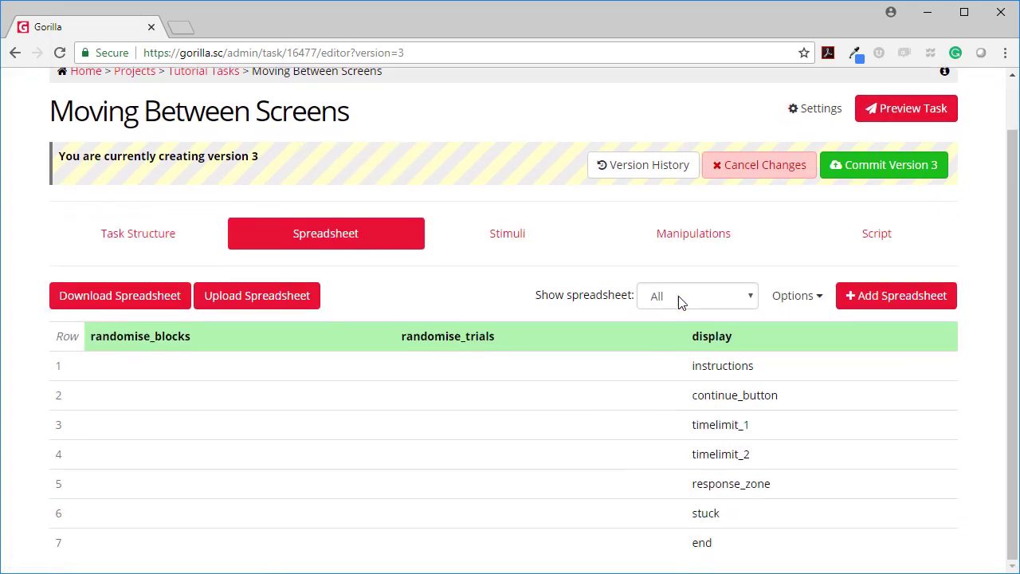
pyautogui.click(678, 296)
pyautogui.click(678, 295)
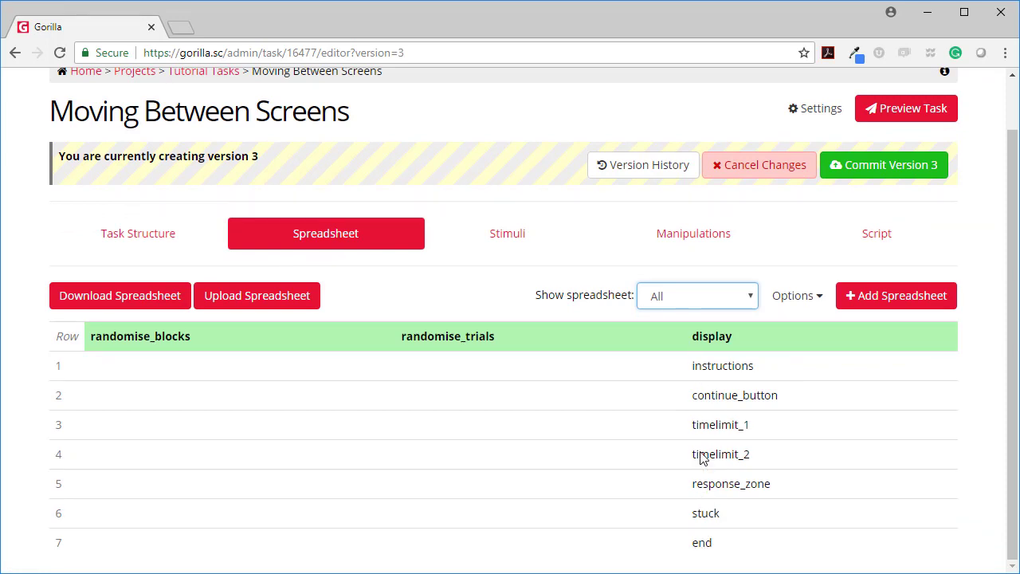
pyautogui.click(680, 304)
pyautogui.click(690, 350)
pyautogui.click(705, 364)
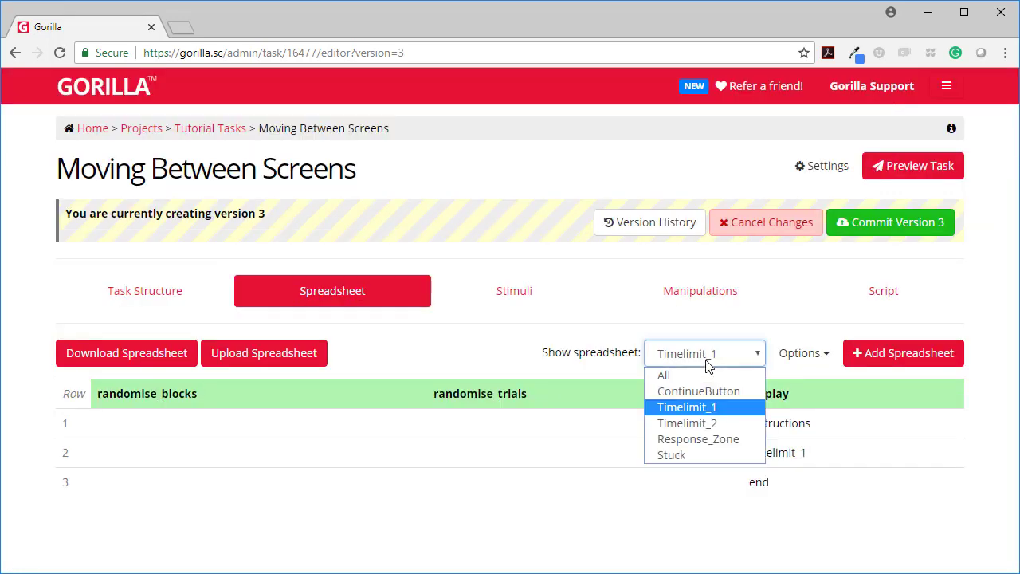
pyautogui.click(698, 425)
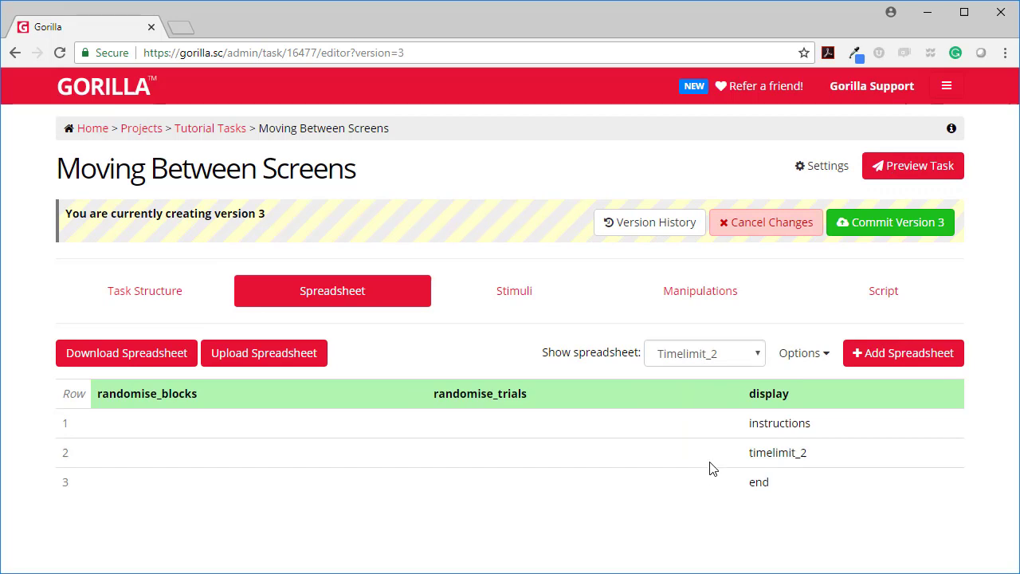
# Check the Response_Zone and Stuck versions, then keep Response_Zone shown and bring up its options
pyautogui.click(695, 353)
pyautogui.click(697, 441)
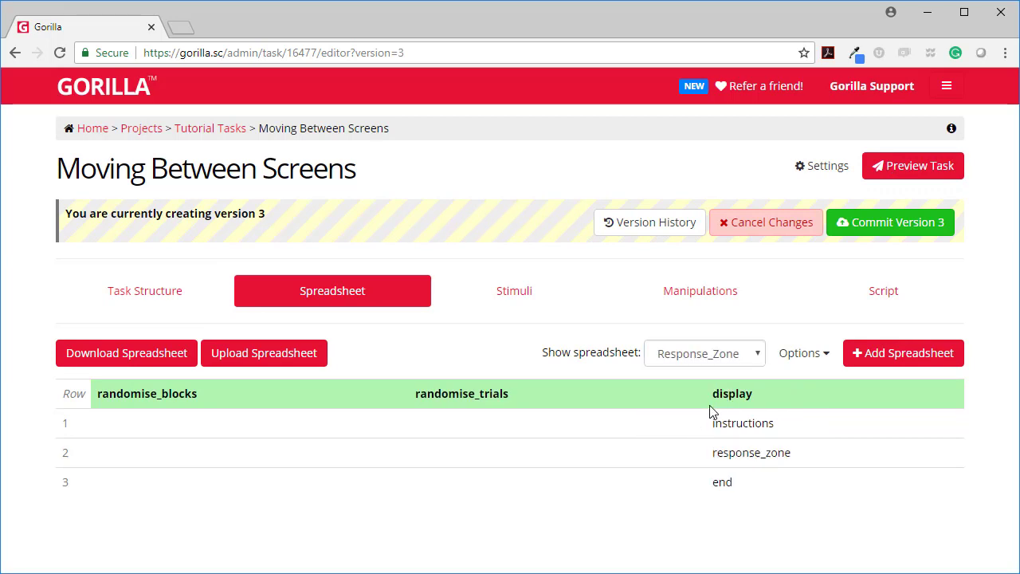
pyautogui.click(701, 363)
pyautogui.click(689, 451)
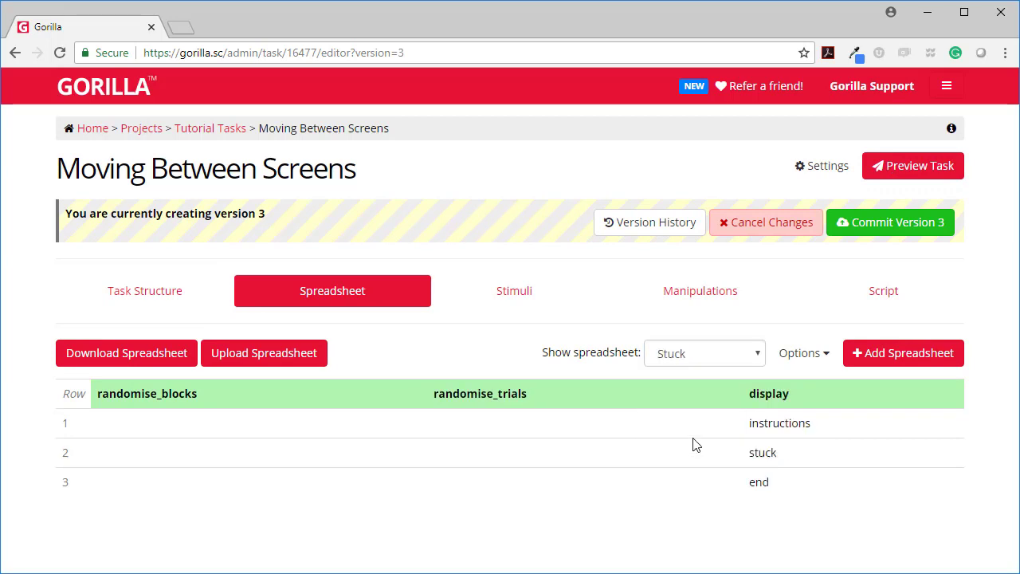
pyautogui.click(698, 353)
pyautogui.click(682, 436)
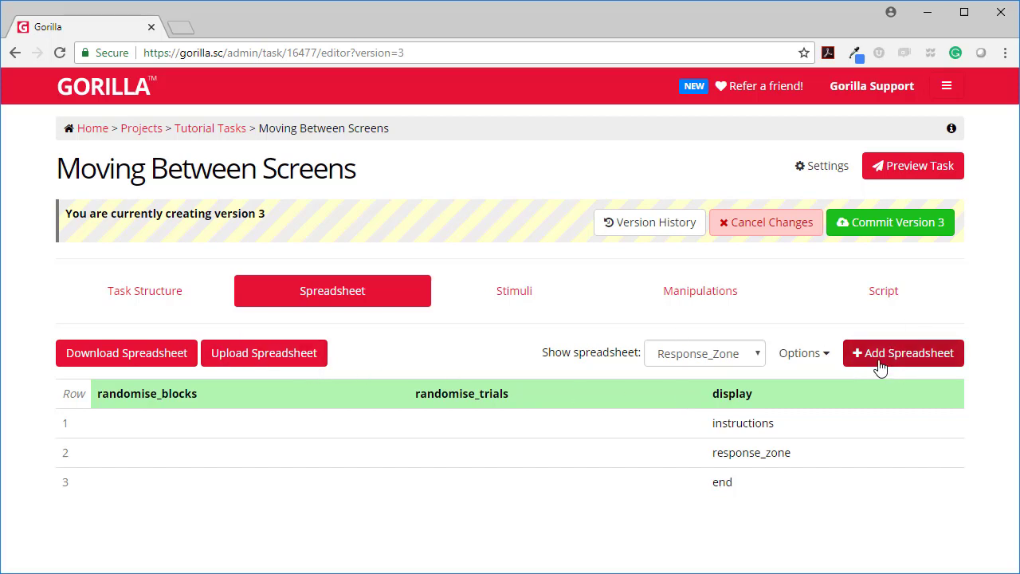
pyautogui.click(681, 368)
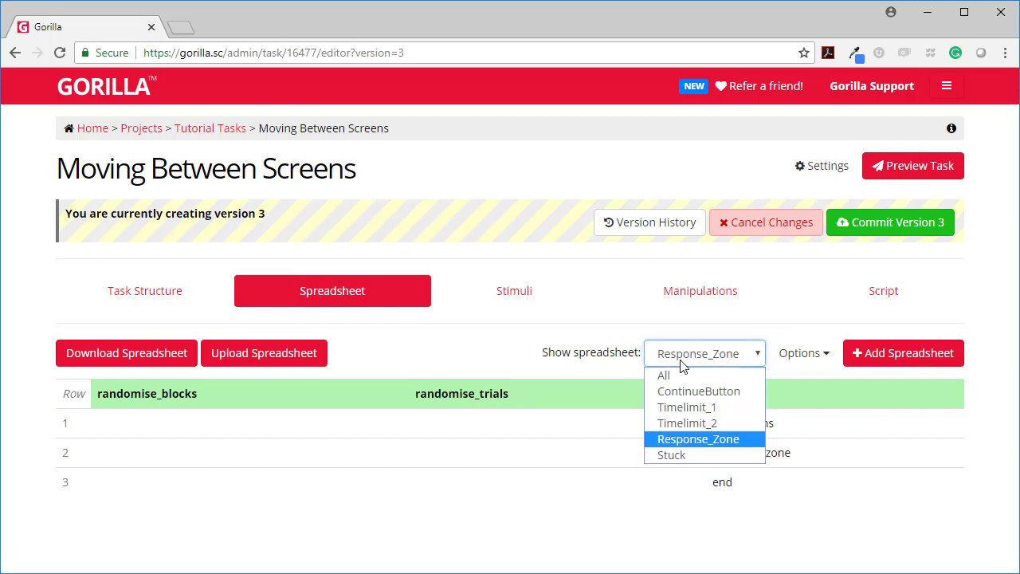
pyautogui.click(685, 363)
pyautogui.click(801, 353)
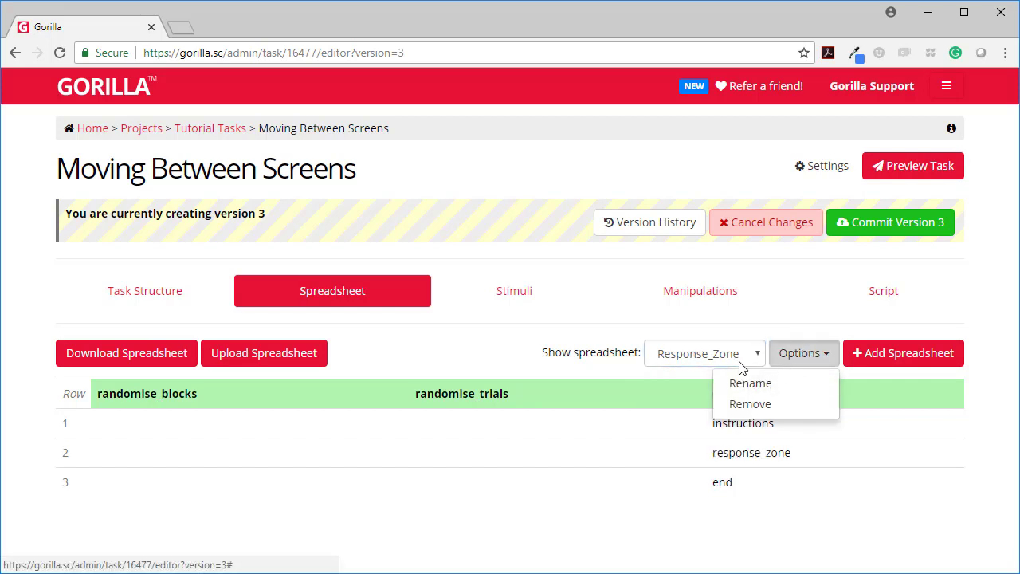